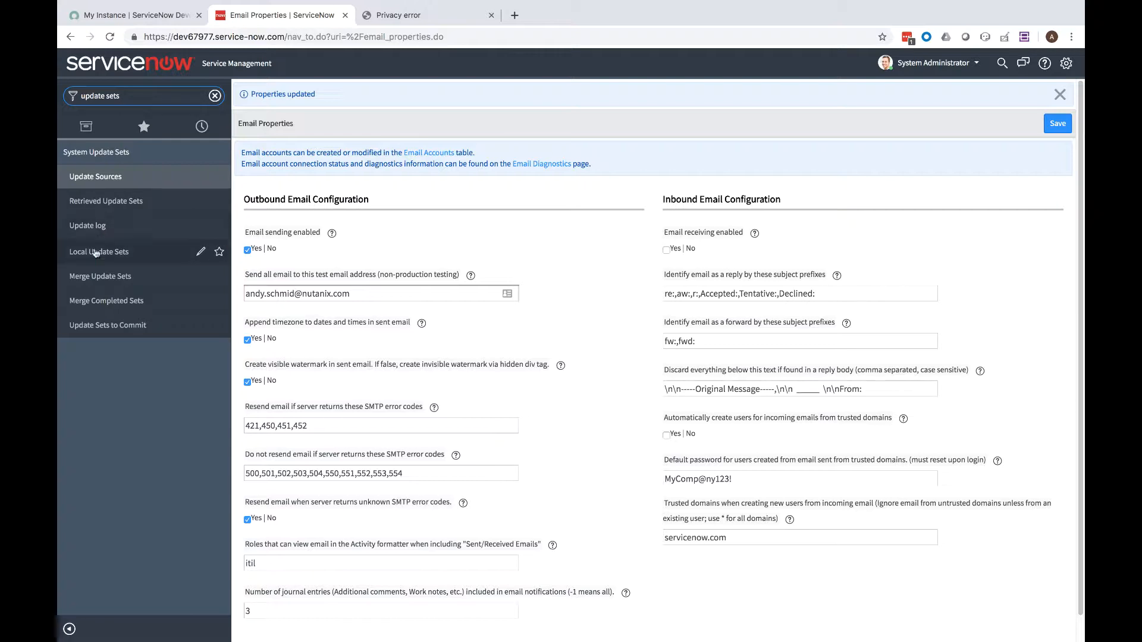
Upload 'ServiceNow Calm Plugin GA v1.0.xml' as a retrieved update set from XML
{"action": "left_click", "coordinate": [102, 205]}
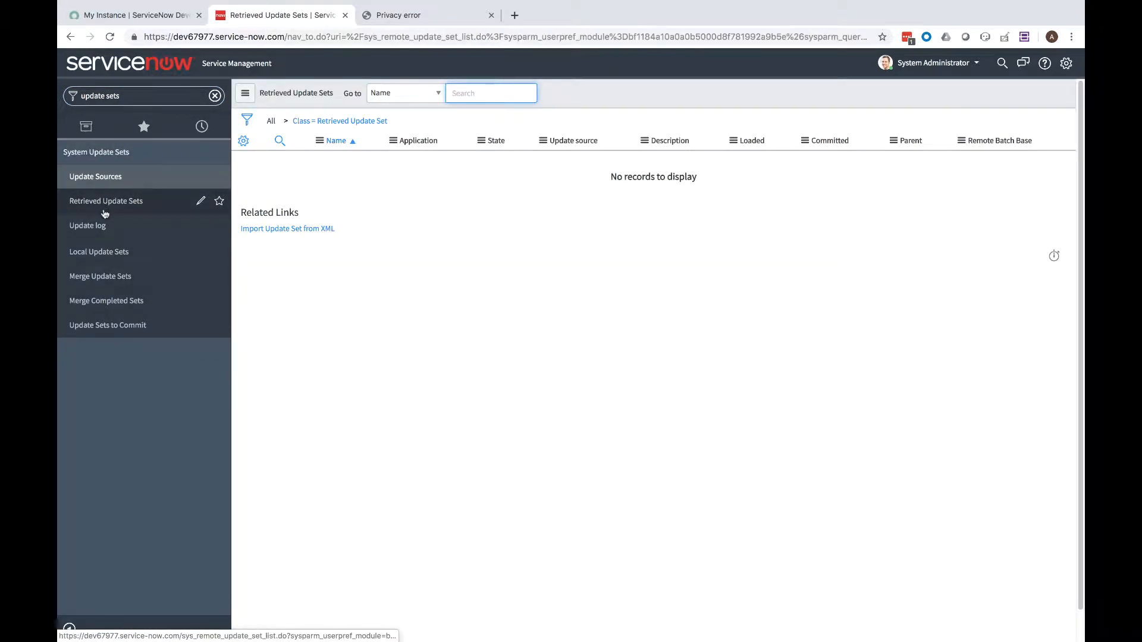
{"action": "left_click", "coordinate": [314, 230]}
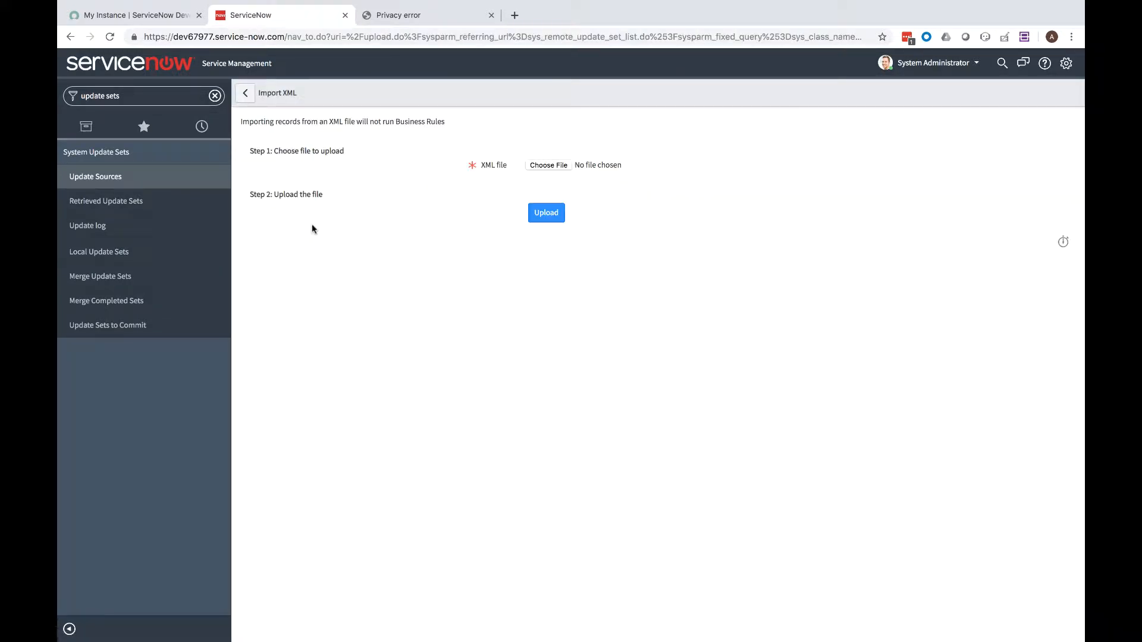
{"action": "left_click", "coordinate": [538, 167]}
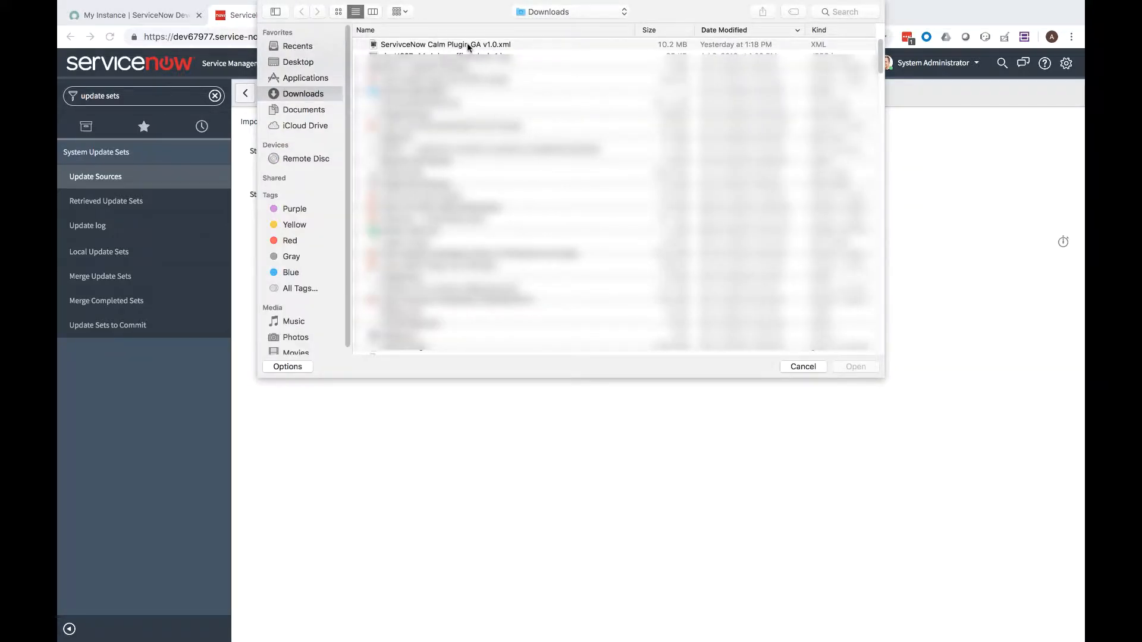
{"action": "left_click", "coordinate": [468, 46]}
{"action": "double_click", "coordinate": [469, 45]}
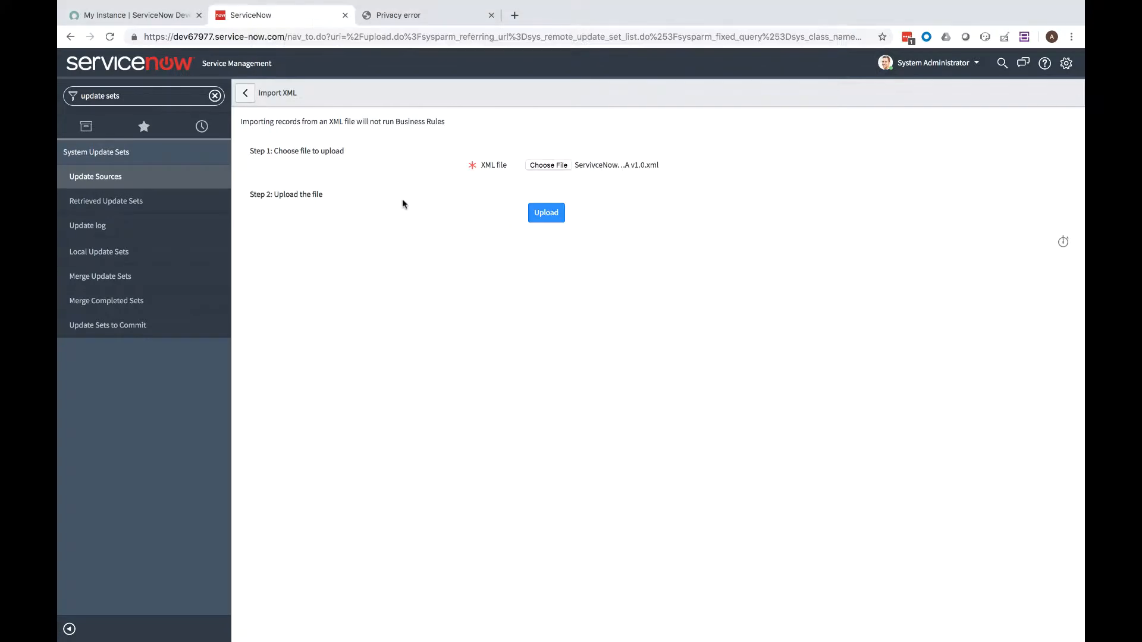
{"action": "left_click", "coordinate": [546, 214]}
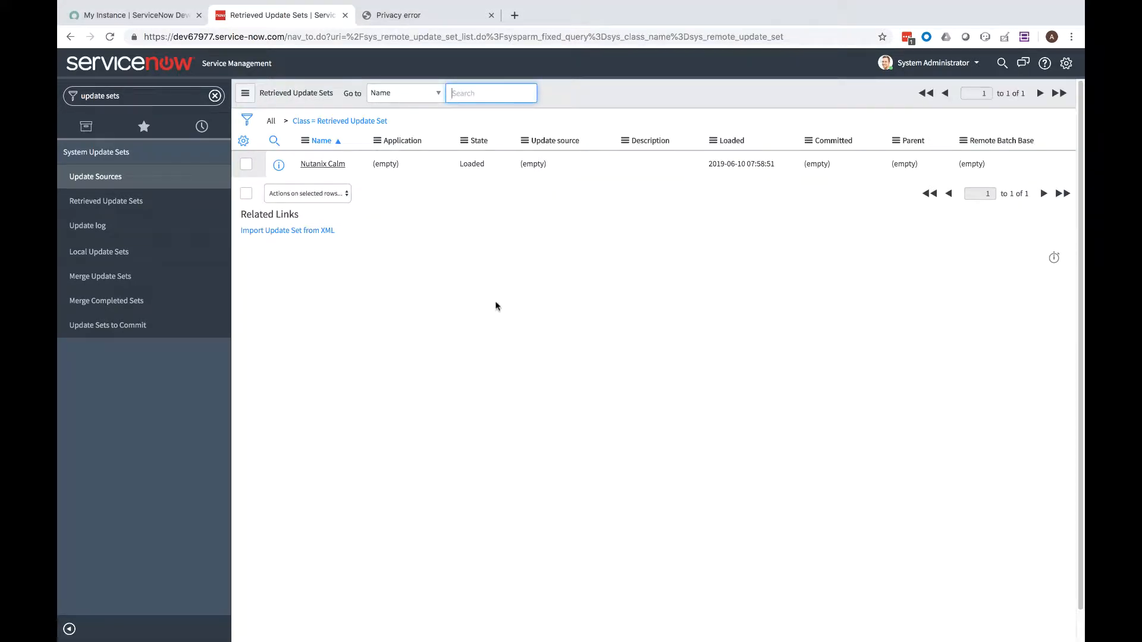
Preview the Nutanix Calm update set and review its missing sc_cat_item_delivery_plan error
{"action": "left_click", "coordinate": [326, 169]}
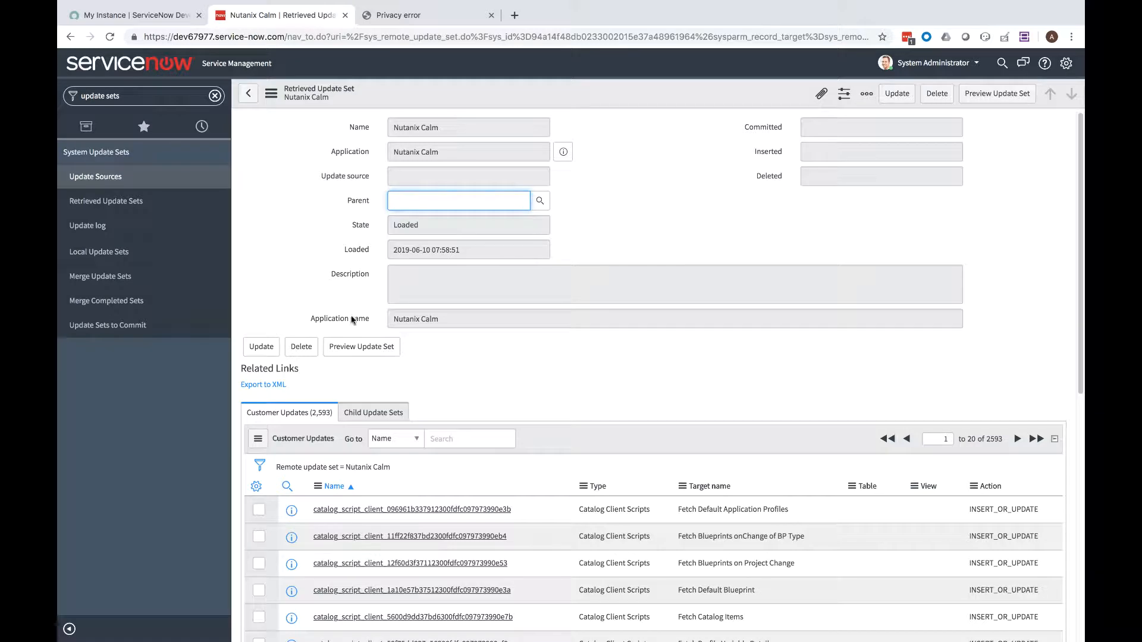
{"action": "left_click", "coordinate": [349, 348]}
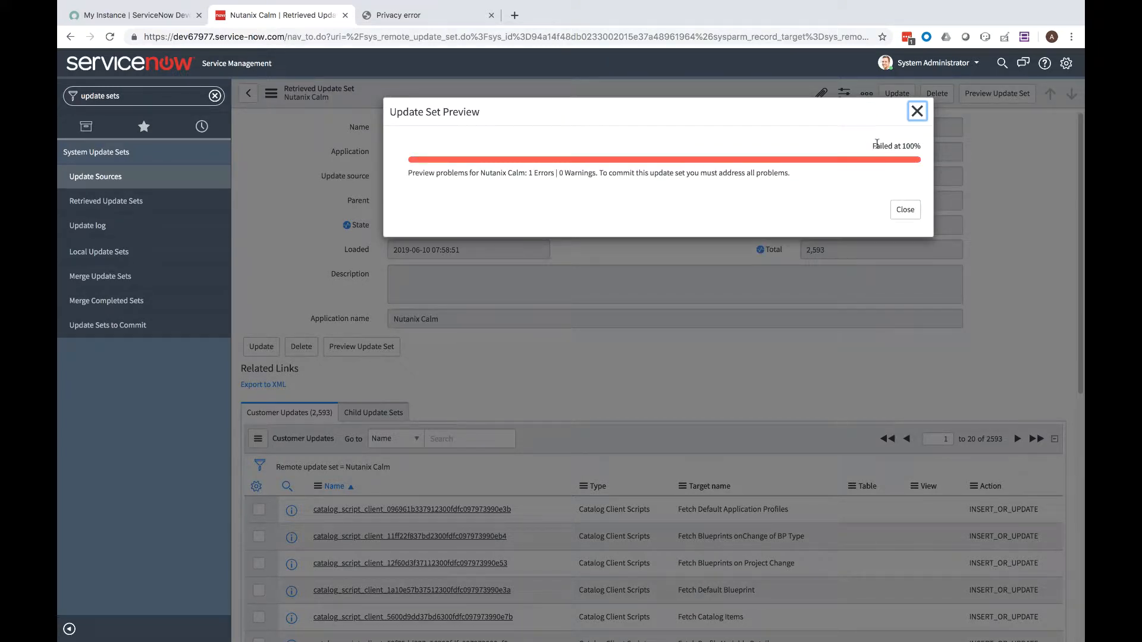
{"action": "left_click", "coordinate": [903, 209]}
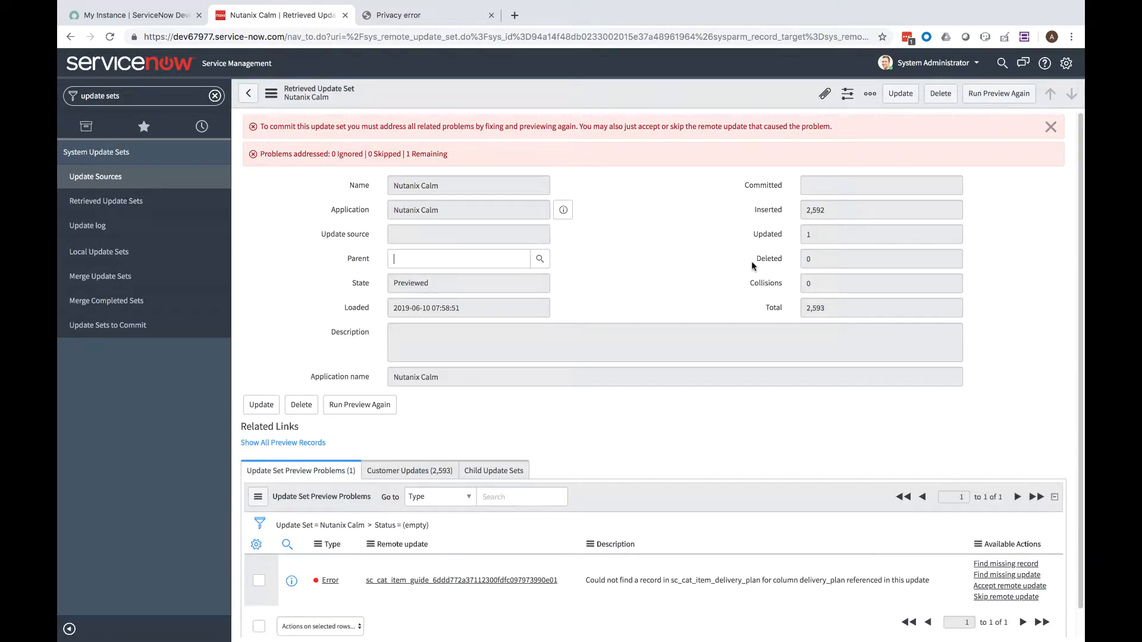
{"action": "scroll", "coordinate": [761, 331], "scroll_direction": "down", "scroll_amount": 1}
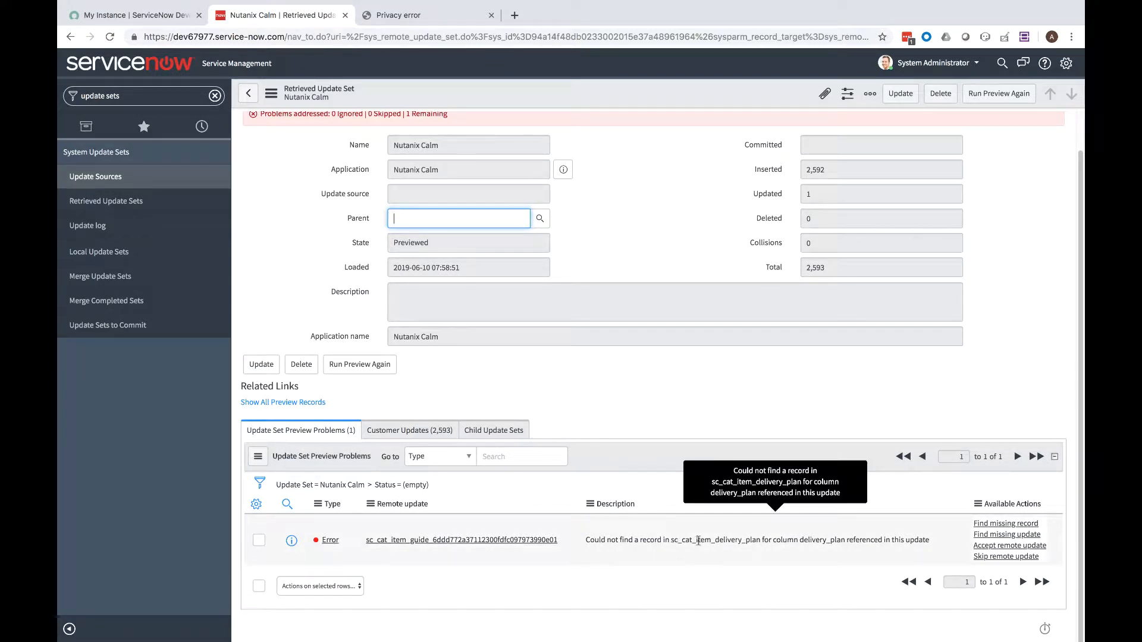
Accept the remote update on the error row and commit the Nutanix Calm update set
{"action": "left_click", "coordinate": [984, 548]}
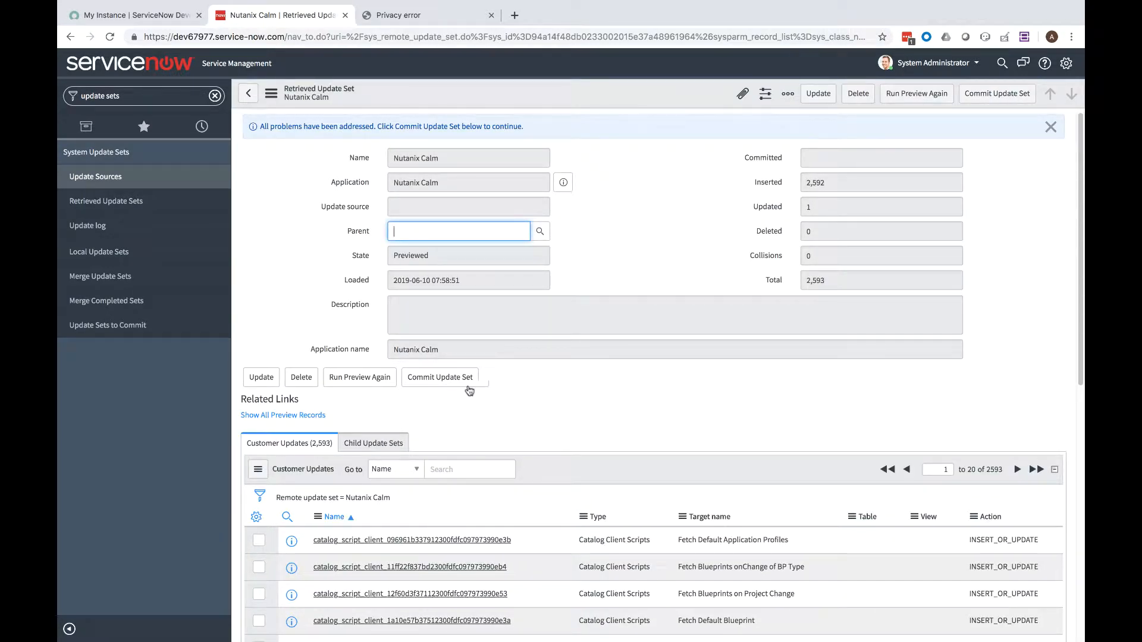
{"action": "left_click", "coordinate": [451, 380]}
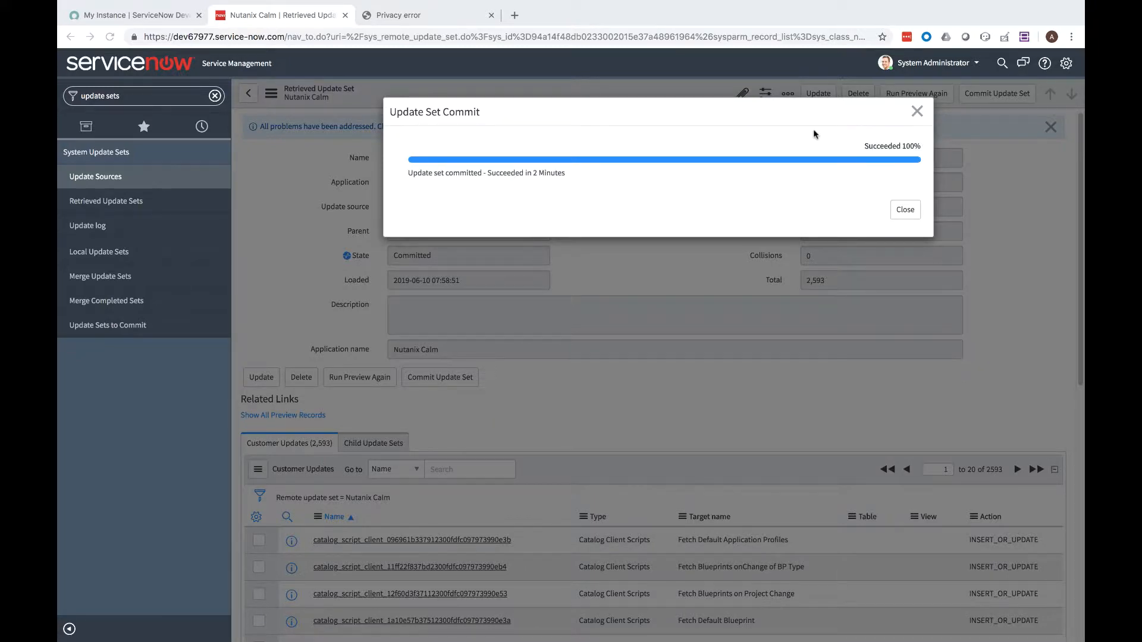
{"action": "left_click", "coordinate": [905, 211]}
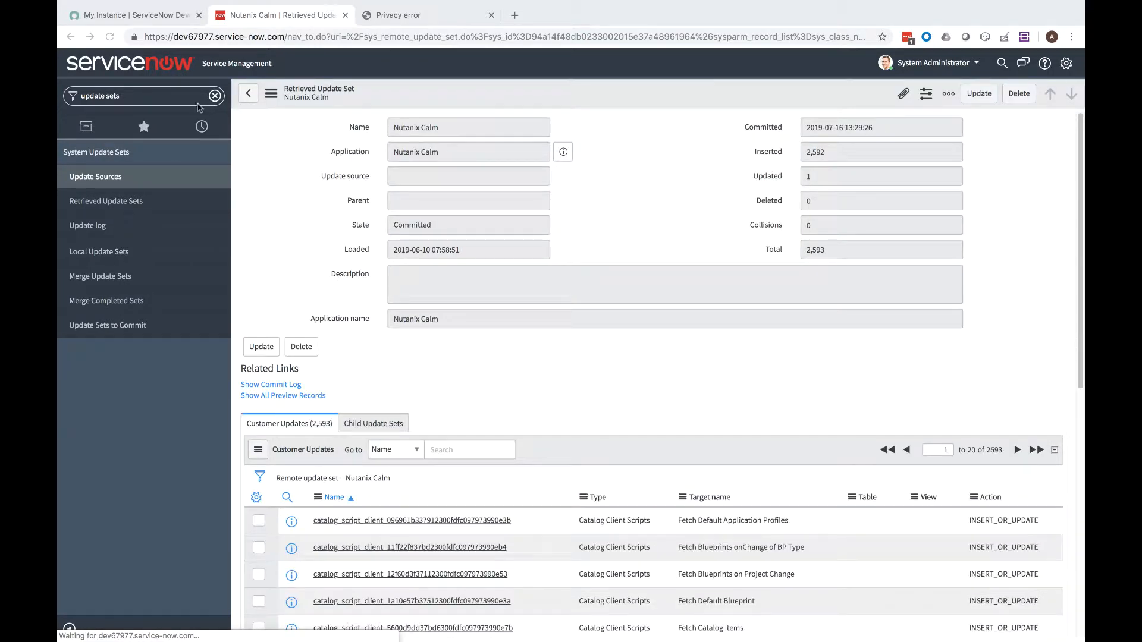
Find the item_option_new table in the Tables list
{"action": "left_click", "coordinate": [170, 97]}
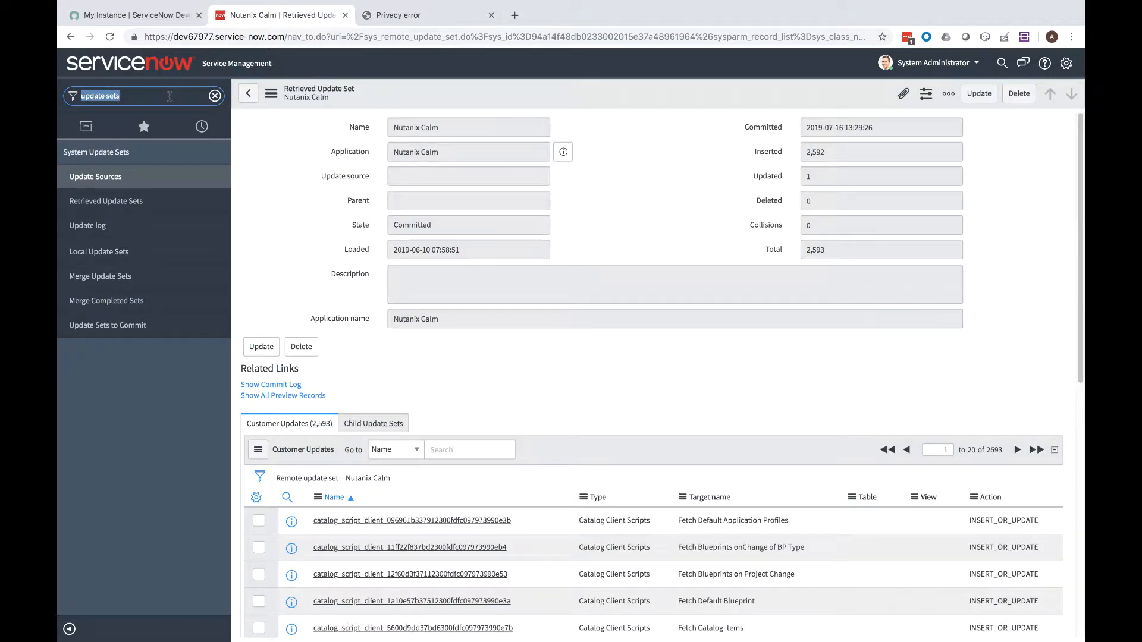
{"action": "type", "text": "tables"}
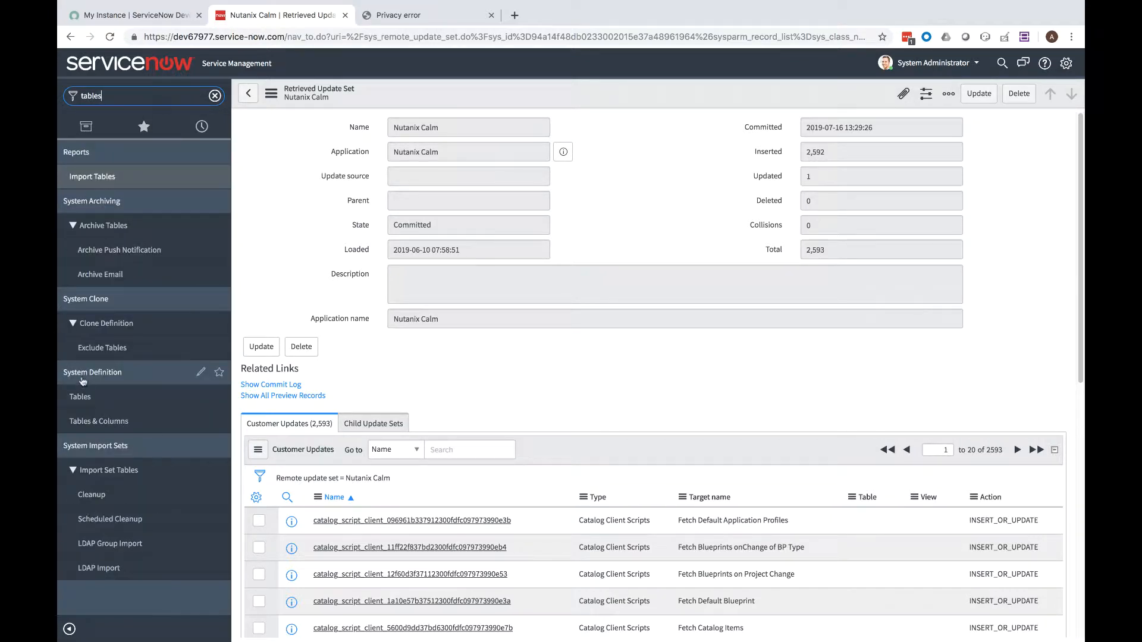
{"action": "left_click", "coordinate": [89, 397]}
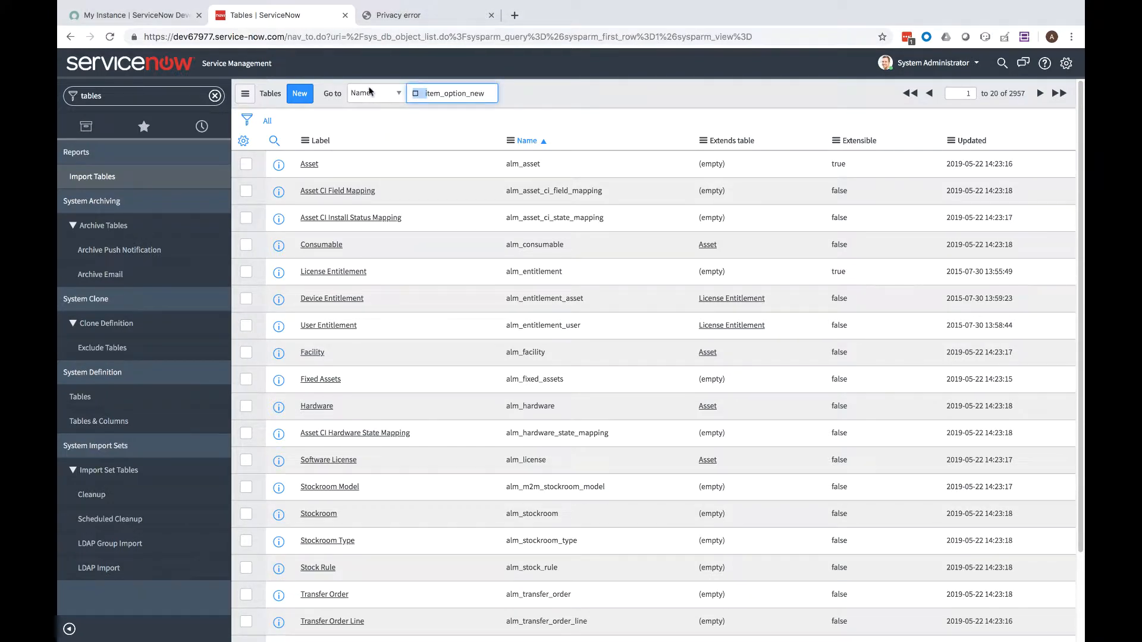
{"action": "key", "text": "BackSpace"}
{"action": "type", "text": "i"}
{"action": "key", "text": "Return"}
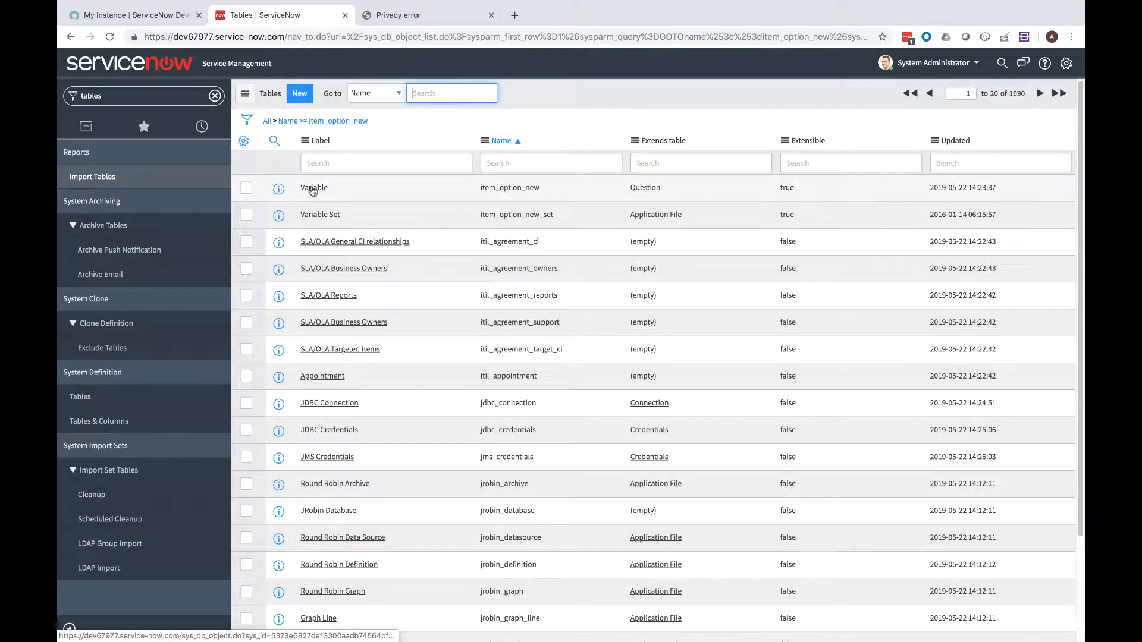
Enable Can delete in the Variable table's Application Access and update it
{"action": "left_click", "coordinate": [313, 189]}
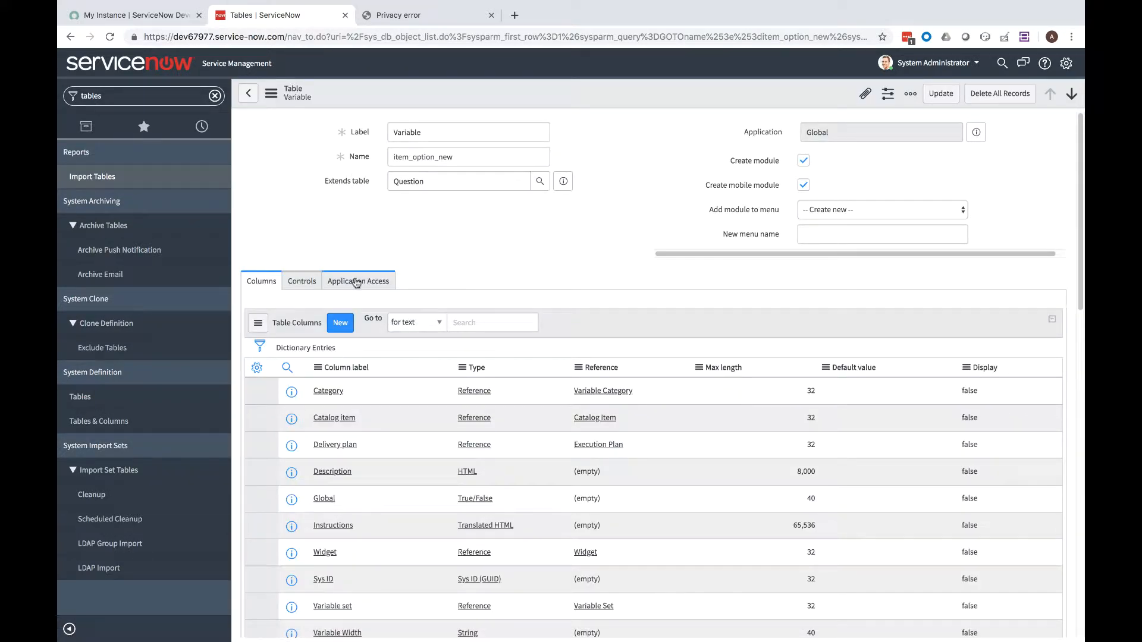
{"action": "left_click", "coordinate": [362, 238]}
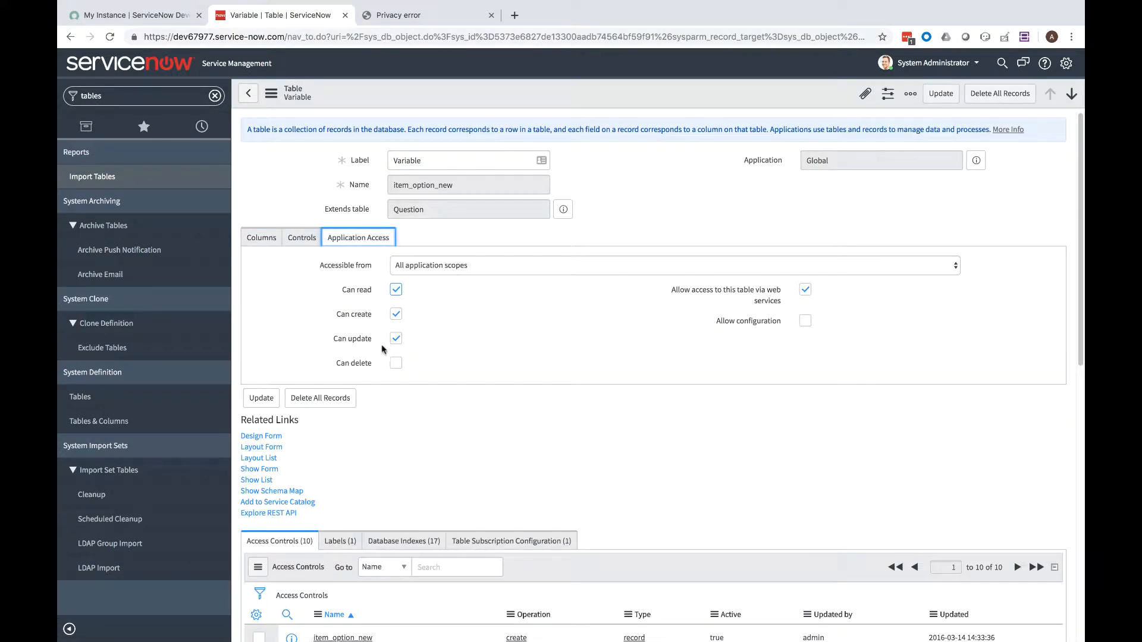
{"action": "left_click", "coordinate": [396, 364]}
{"action": "scroll", "coordinate": [416, 351], "scroll_direction": "down", "scroll_amount": 8}
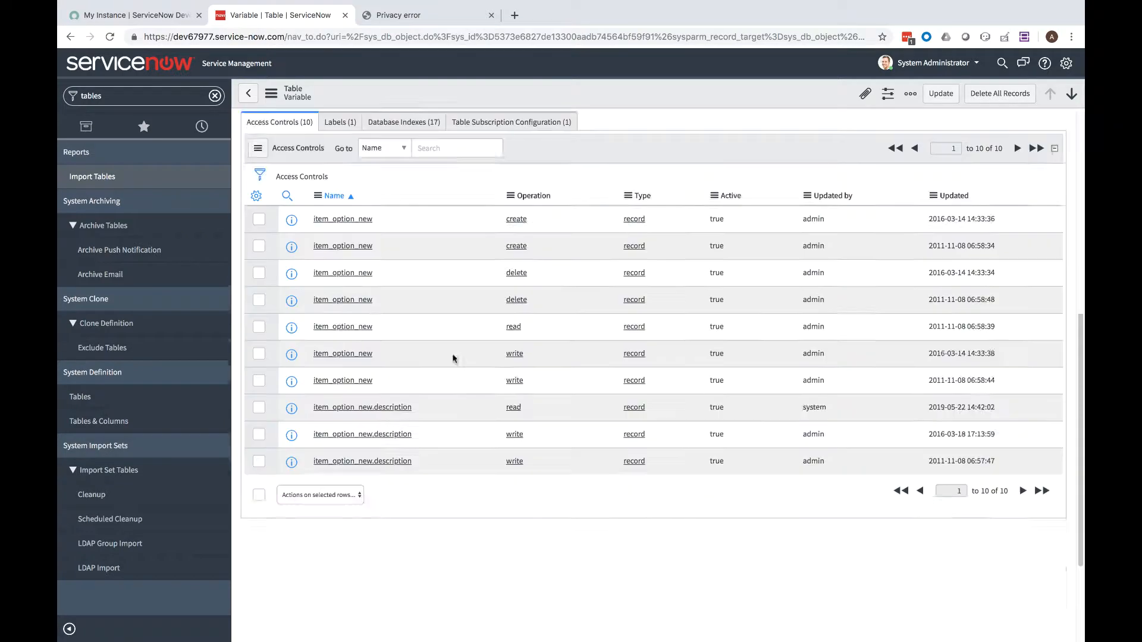
{"action": "scroll", "coordinate": [377, 342], "scroll_direction": "up", "scroll_amount": 8}
{"action": "left_click", "coordinate": [260, 373]}
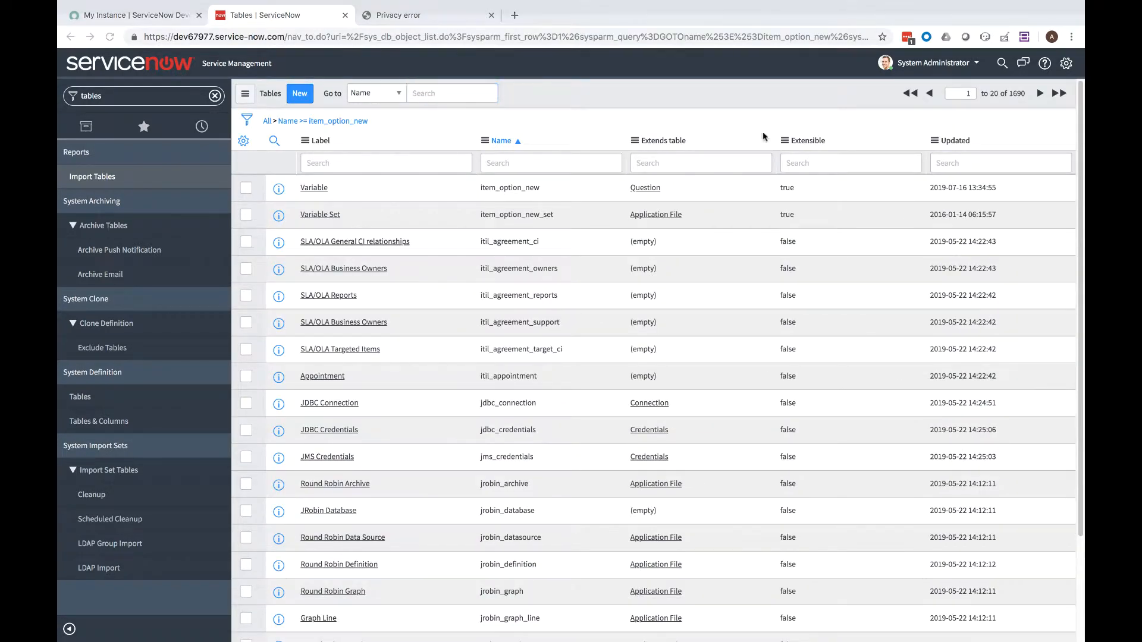
Find the user_criteria table and save the User Criteria table definition
{"action": "left_click", "coordinate": [448, 94]}
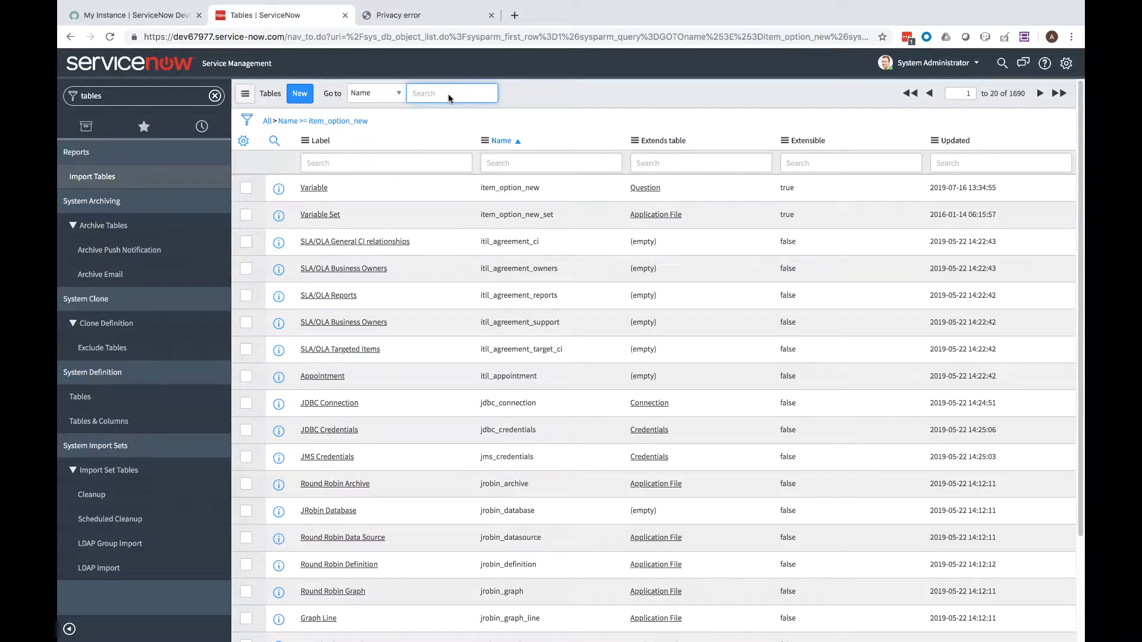
{"action": "type", "text": "user"}
{"action": "type", "text": "user_criteria"}
{"action": "key", "text": "Return"}
{"action": "left_click", "coordinate": [320, 164]}
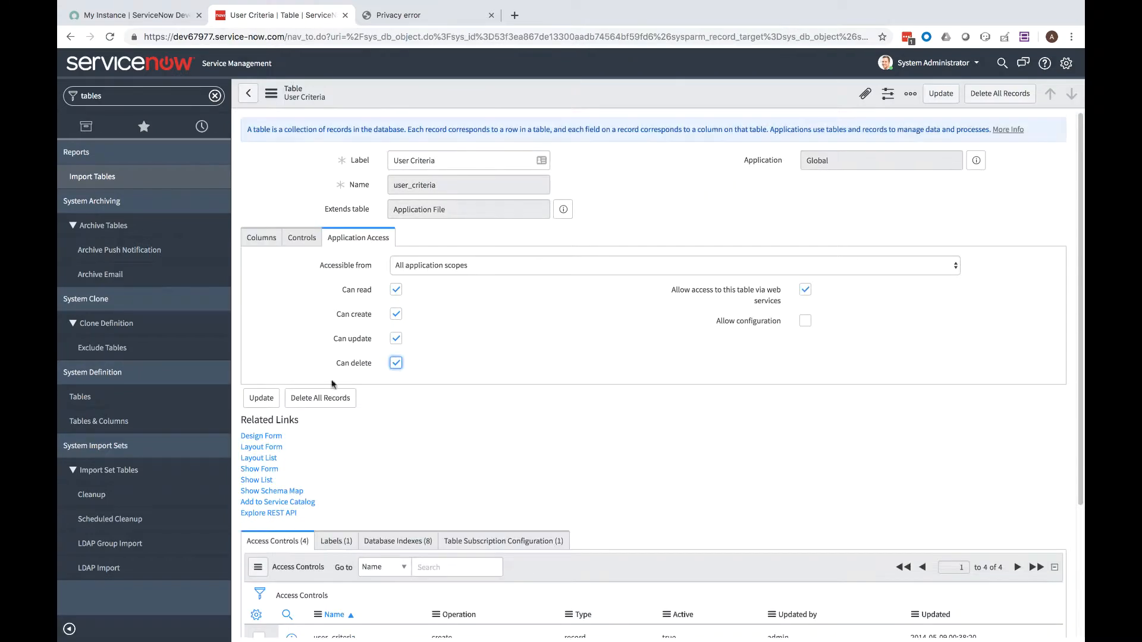
{"action": "left_click", "coordinate": [261, 398]}
Allow deletion on the sc_category (Category) table and save it
{"action": "double_click", "coordinate": [573, 163]}
{"action": "type", "text": "sc_category"}
{"action": "key", "text": "Return"}
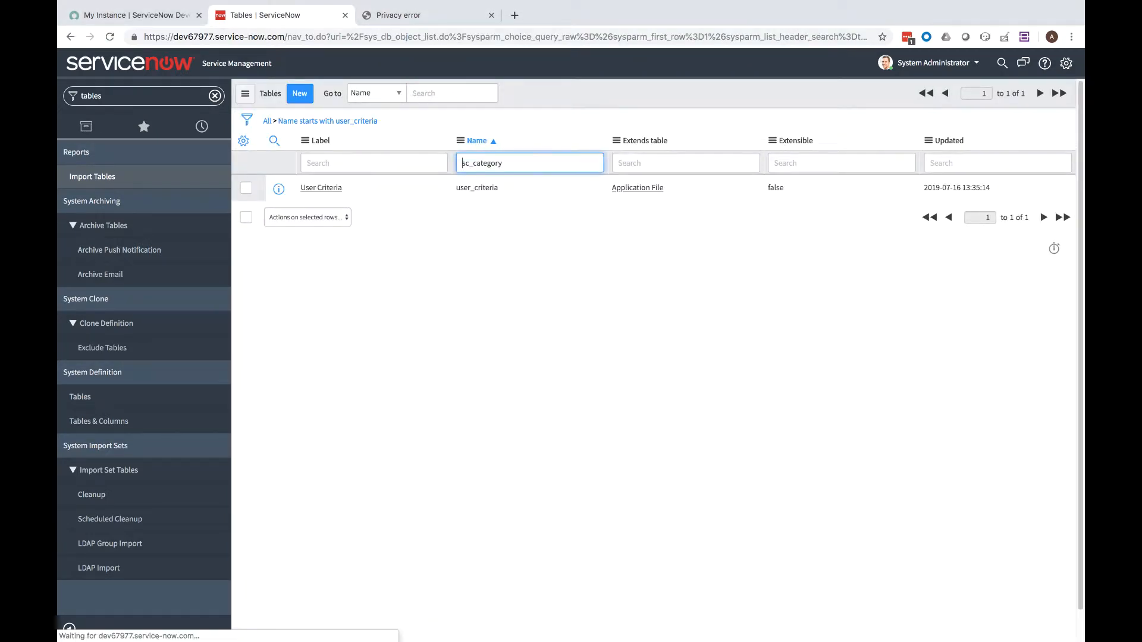
{"action": "left_click", "coordinate": [316, 188]}
{"action": "left_click", "coordinate": [396, 363]}
{"action": "left_click", "coordinate": [262, 398]}
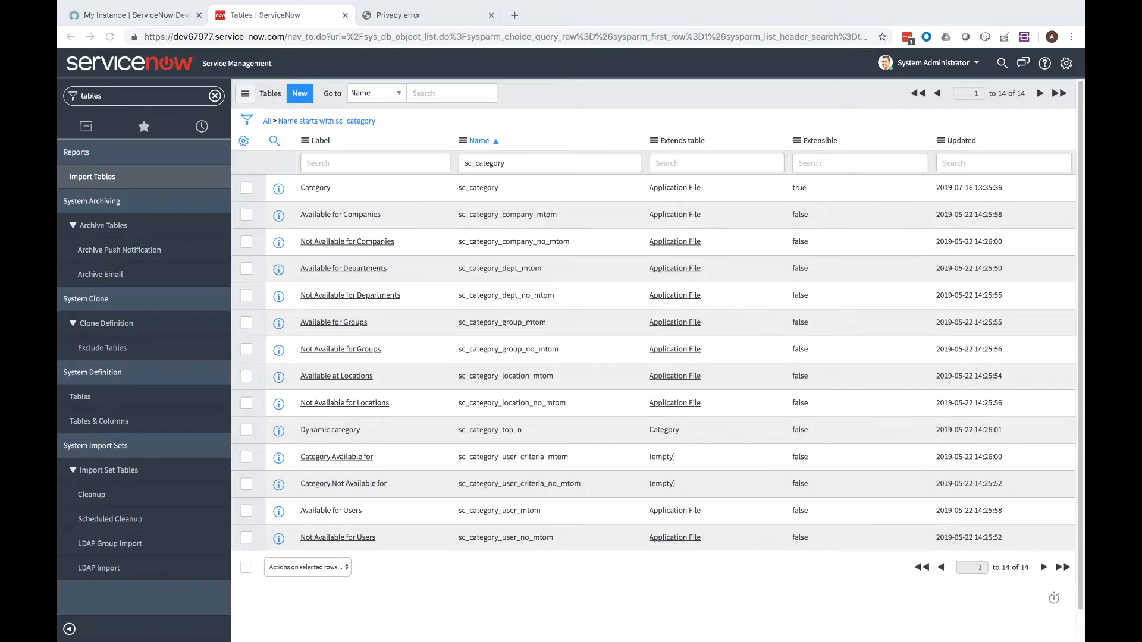
Allow creating records on the catalog_ui_policy table and save it
{"action": "type", "text": "catalog_ui_policy"}
{"action": "key", "text": "Return"}
{"action": "left_click", "coordinate": [331, 189]}
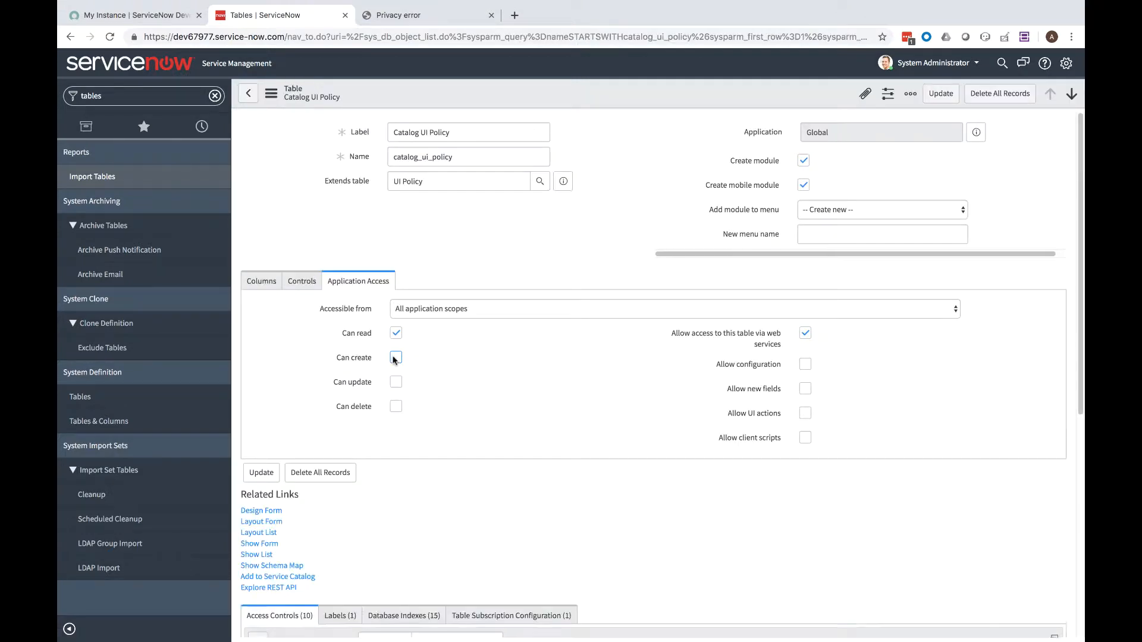
{"action": "left_click", "coordinate": [396, 360]}
{"action": "left_click", "coordinate": [265, 398]}
Enable create, update and delete on the sc_catalog (Catalog) table and save
{"action": "double_click", "coordinate": [542, 163]}
{"action": "type", "text": "sc_catalog"}
{"action": "key", "text": "Return"}
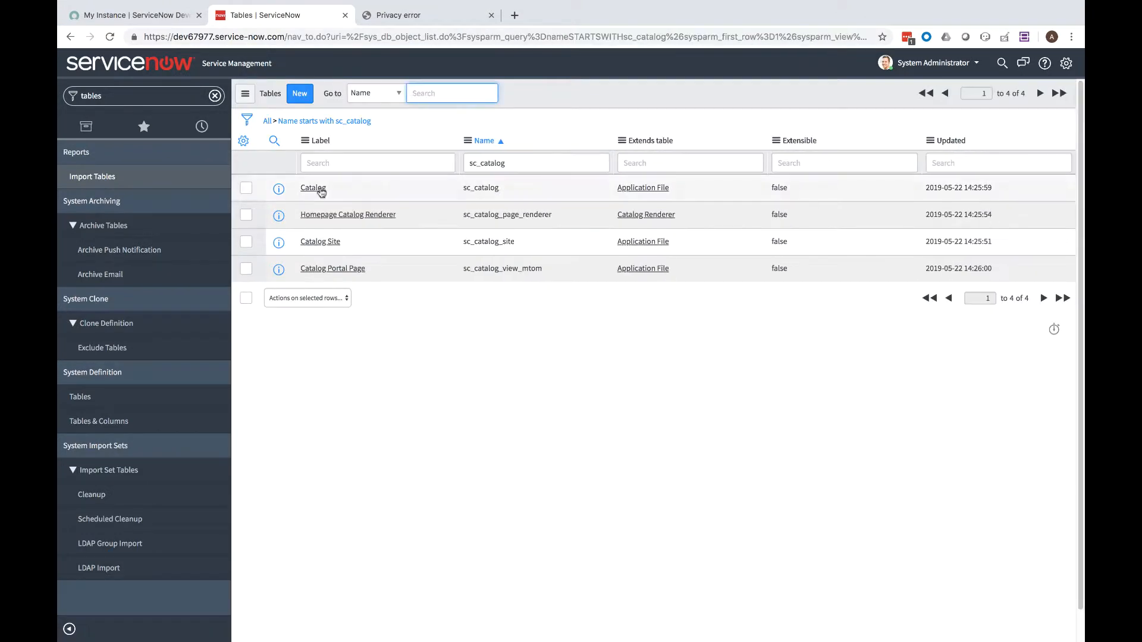
{"action": "left_click", "coordinate": [317, 188]}
{"action": "left_click", "coordinate": [396, 315]}
{"action": "left_click", "coordinate": [396, 338]}
{"action": "left_click", "coordinate": [396, 363]}
{"action": "left_click", "coordinate": [261, 398]}
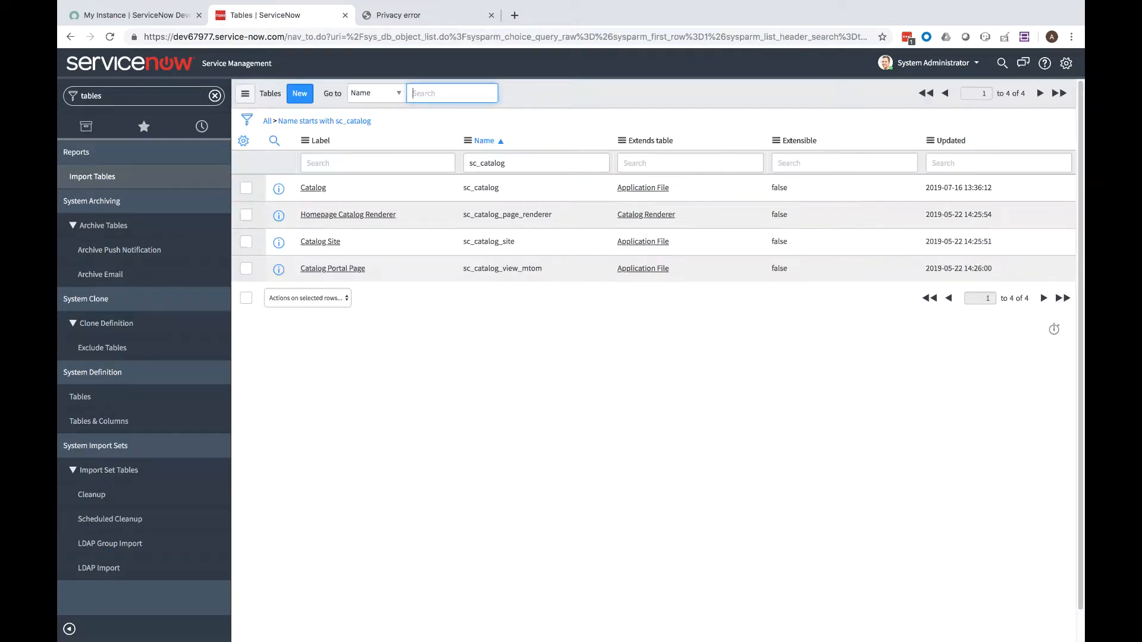
Enable create, update and delete on the catalog_script_client table and save
{"action": "double_click", "coordinate": [492, 163]}
{"action": "type", "text": "catalog_script_client"}
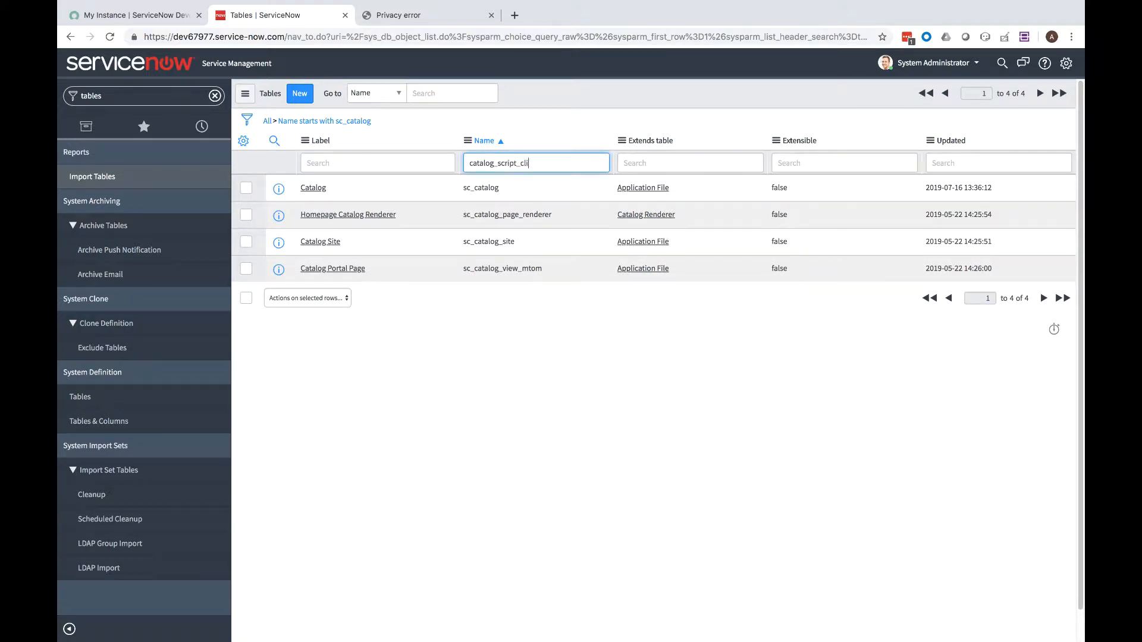
{"action": "key", "text": "Return"}
{"action": "left_click", "coordinate": [333, 188]}
{"action": "left_click", "coordinate": [396, 314]}
{"action": "left_click", "coordinate": [396, 339]}
{"action": "left_click", "coordinate": [396, 363]}
{"action": "left_click", "coordinate": [261, 398]}
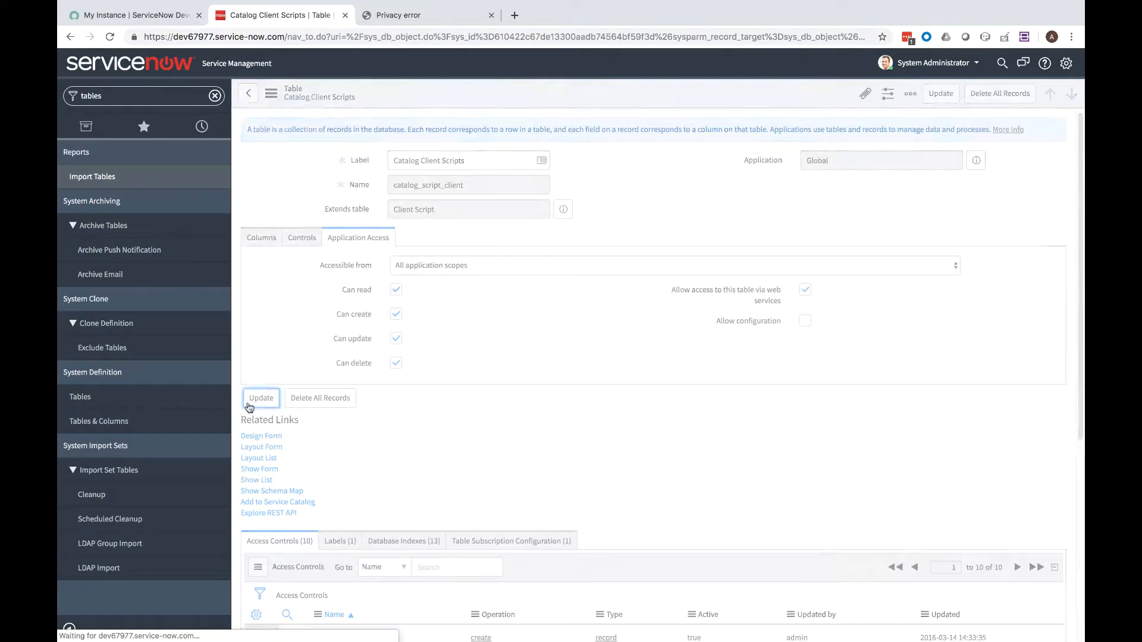
Change an access permission on the sys_user_has_role (User Role) table and save
{"action": "double_click", "coordinate": [492, 163]}
{"action": "type", "text": "sys_user_has_role"}
{"action": "key", "text": "Return"}
{"action": "left_click", "coordinate": [323, 188]}
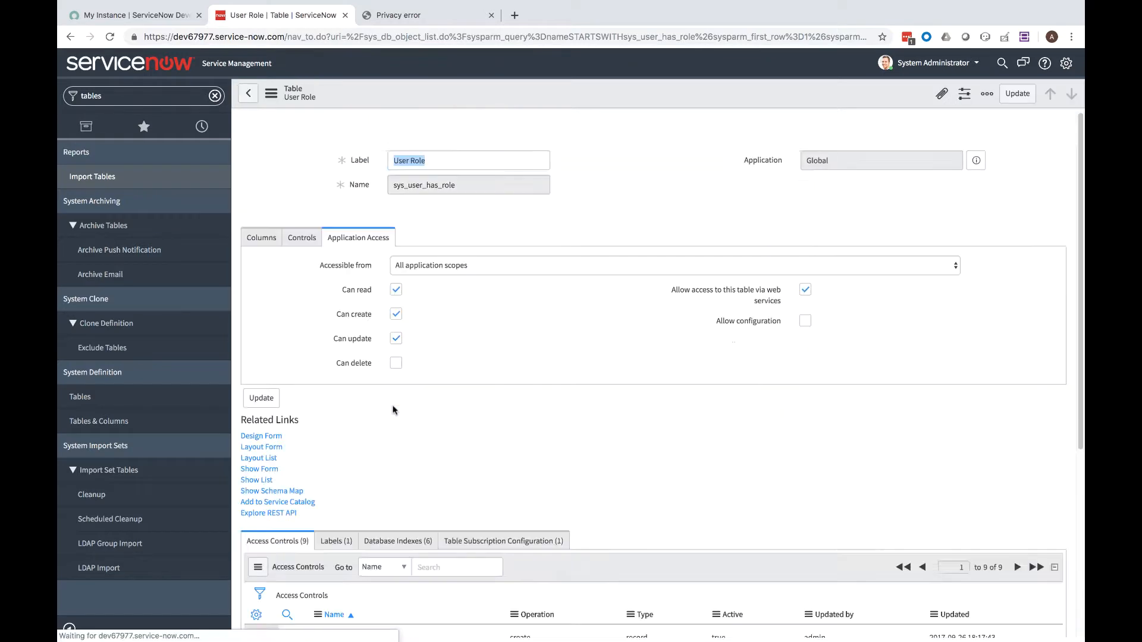
{"action": "left_click", "coordinate": [396, 363]}
{"action": "left_click", "coordinate": [261, 398]}
Change the update permission on the sys_user_group (Group) table and save
{"action": "double_click", "coordinate": [493, 163]}
{"action": "type", "text": "sys_user_group"}
{"action": "key", "text": "Return"}
{"action": "left_click", "coordinate": [311, 189]}
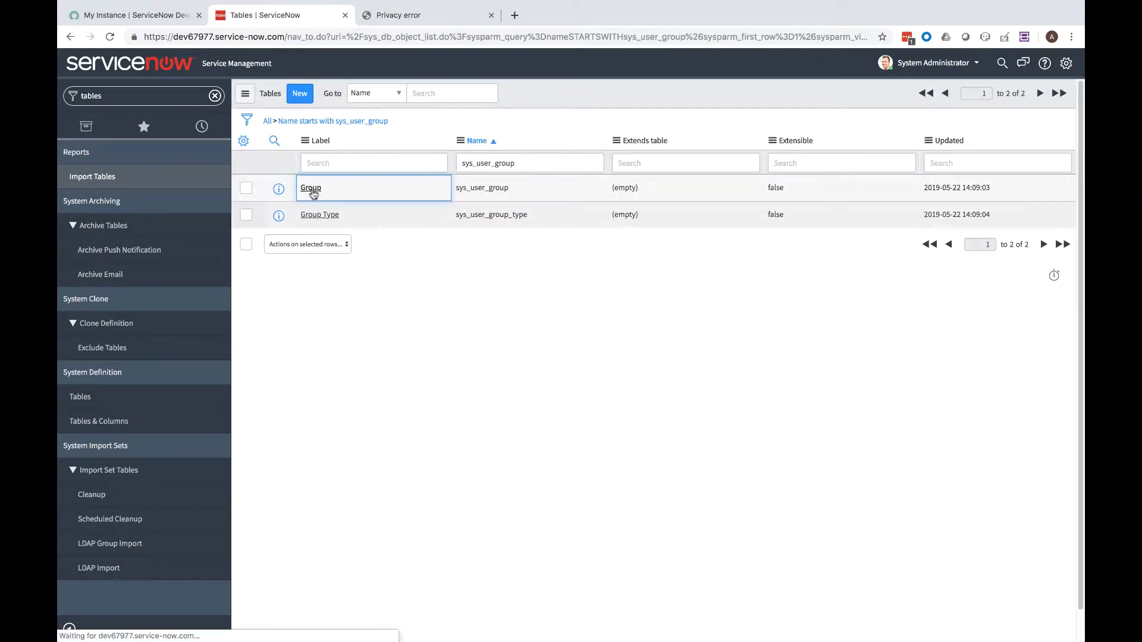
{"action": "left_click", "coordinate": [397, 340]}
{"action": "left_click", "coordinate": [261, 398]}
Change the update permission on the sys_user_grmember (Group Member) table and save
{"action": "type", "text": "sus"}
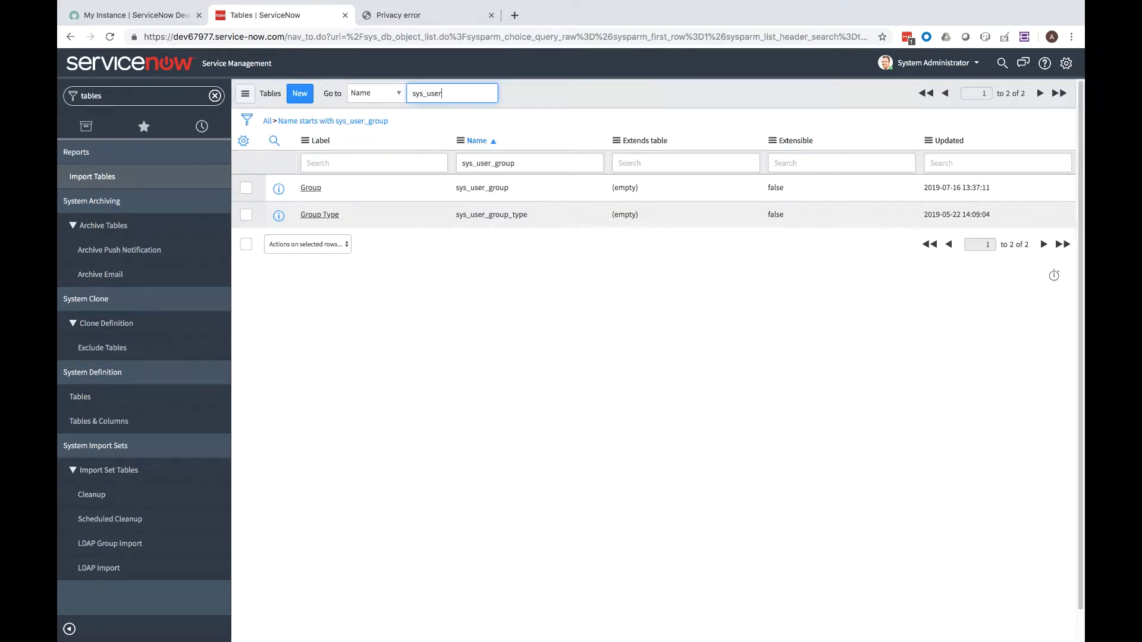
{"action": "double_click", "coordinate": [530, 163]}
{"action": "type", "text": "sys_user_grmember"}
{"action": "key", "text": "Return"}
{"action": "left_click", "coordinate": [326, 189]}
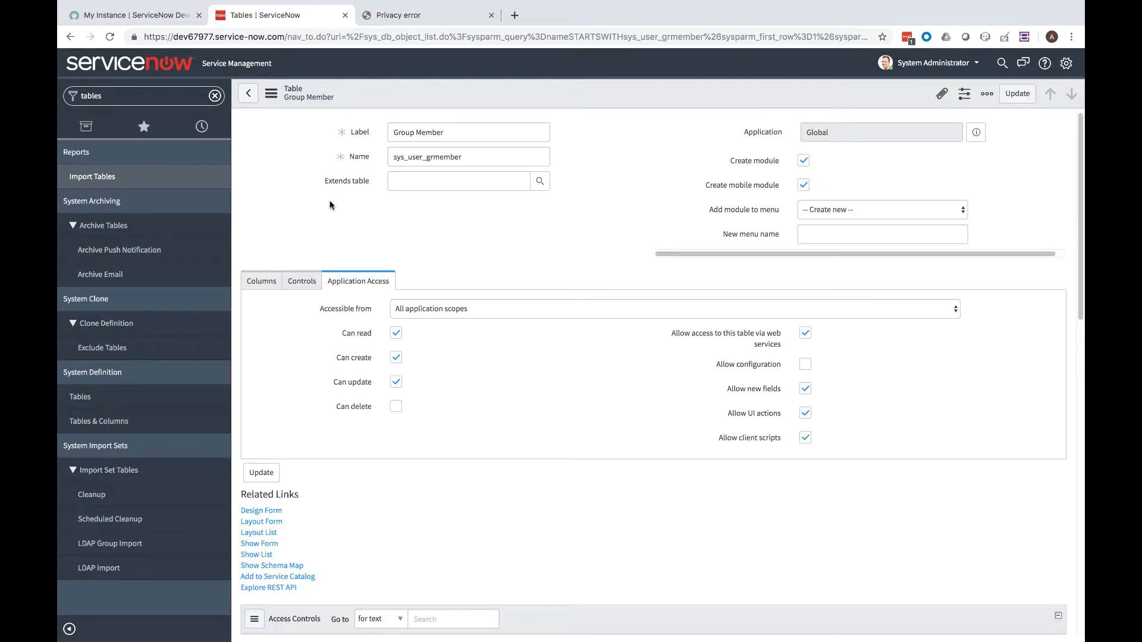
{"action": "left_click", "coordinate": [396, 334]}
{"action": "left_click", "coordinate": [262, 400]}
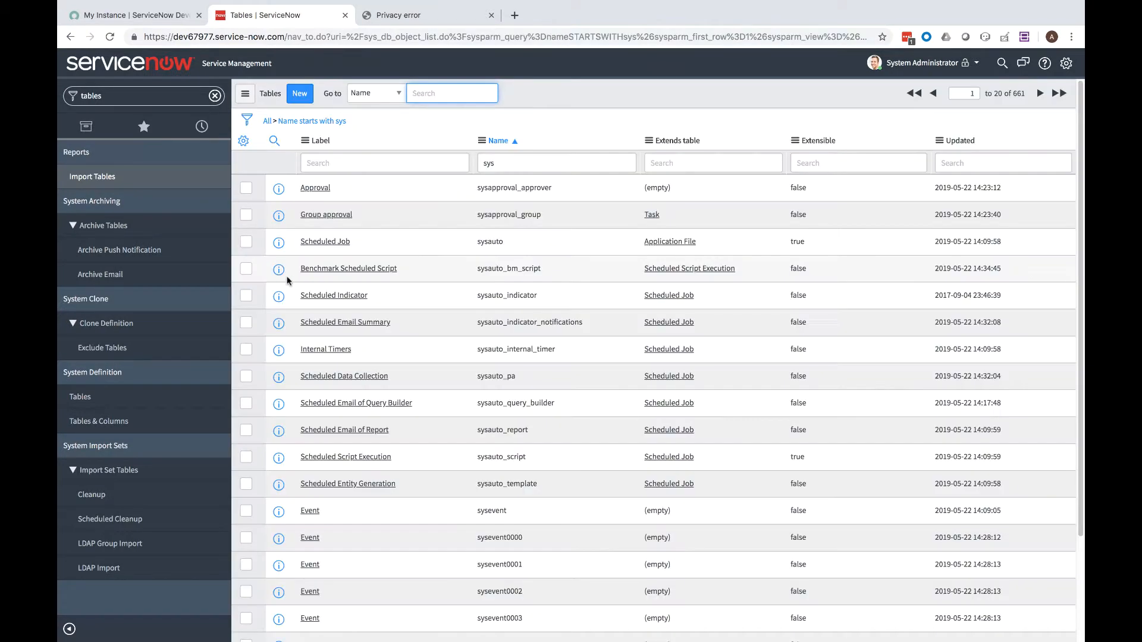
Open the demo user's record from Users and start editing its roles
{"action": "left_click", "coordinate": [162, 91]}
{"action": "type", "text": "users"}
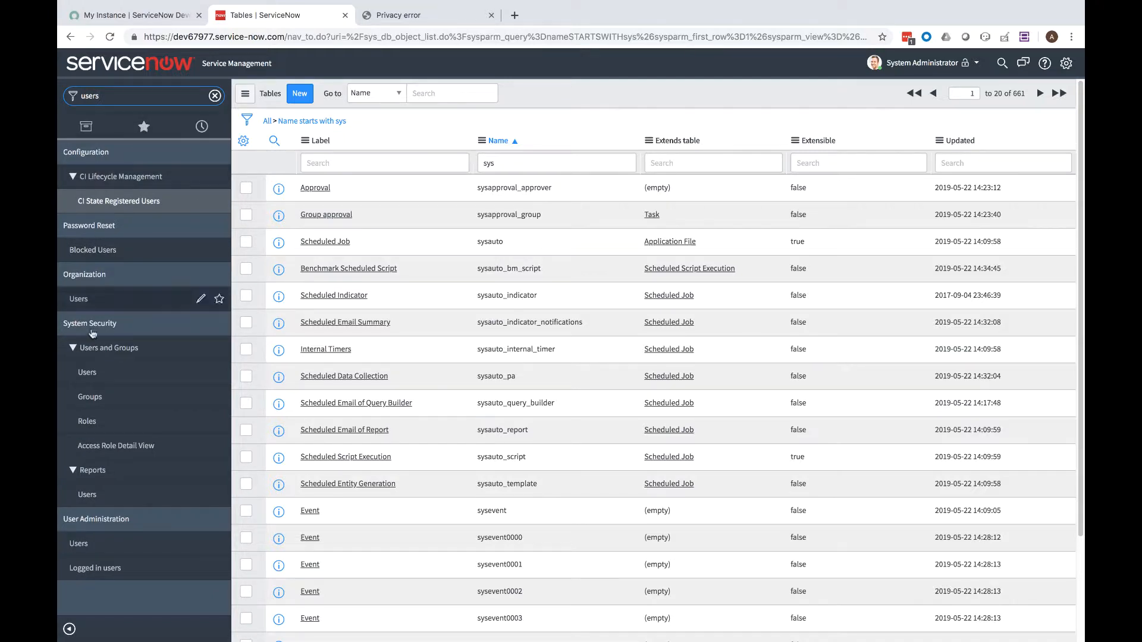
{"action": "left_click", "coordinate": [87, 373]}
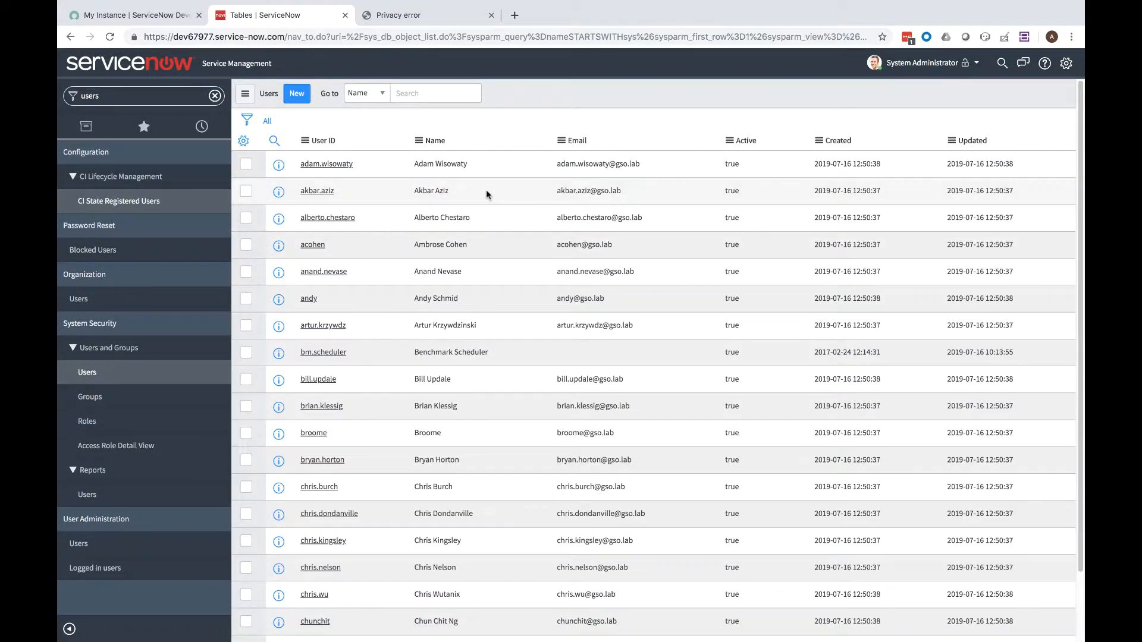
{"action": "left_click", "coordinate": [309, 301]}
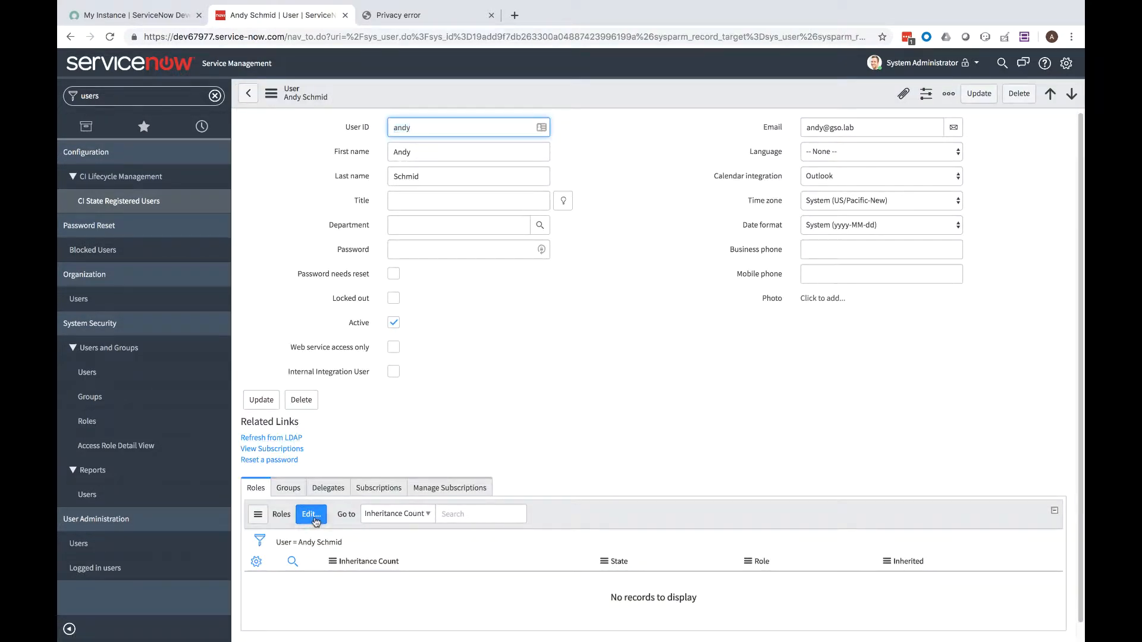
{"action": "left_click", "coordinate": [316, 515]}
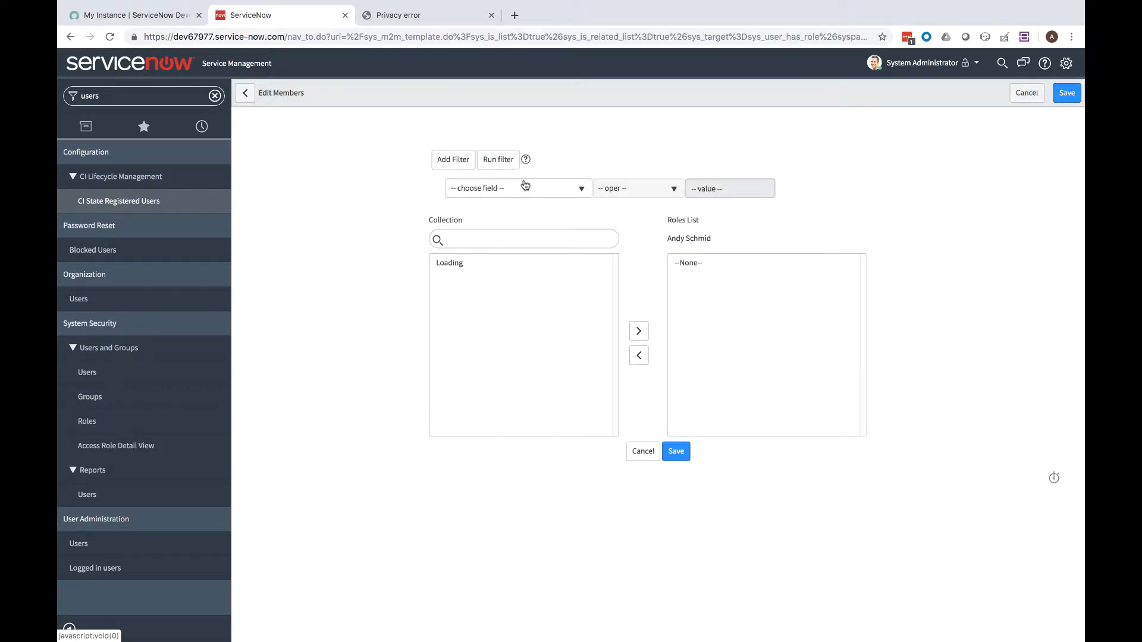
{"action": "left_click", "coordinate": [524, 182]}
{"action": "left_click", "coordinate": [585, 155]}
{"action": "left_click", "coordinate": [504, 238]}
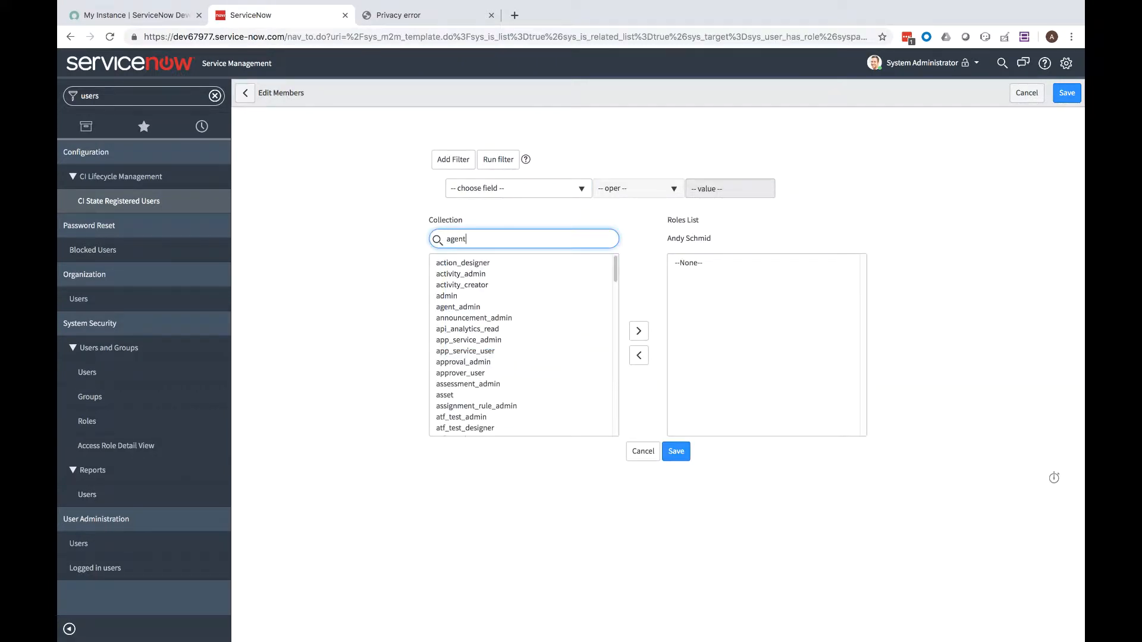
Add the agent_admin and workflow_admin roles to the user's Roles List
{"action": "left_click", "coordinate": [466, 265]}
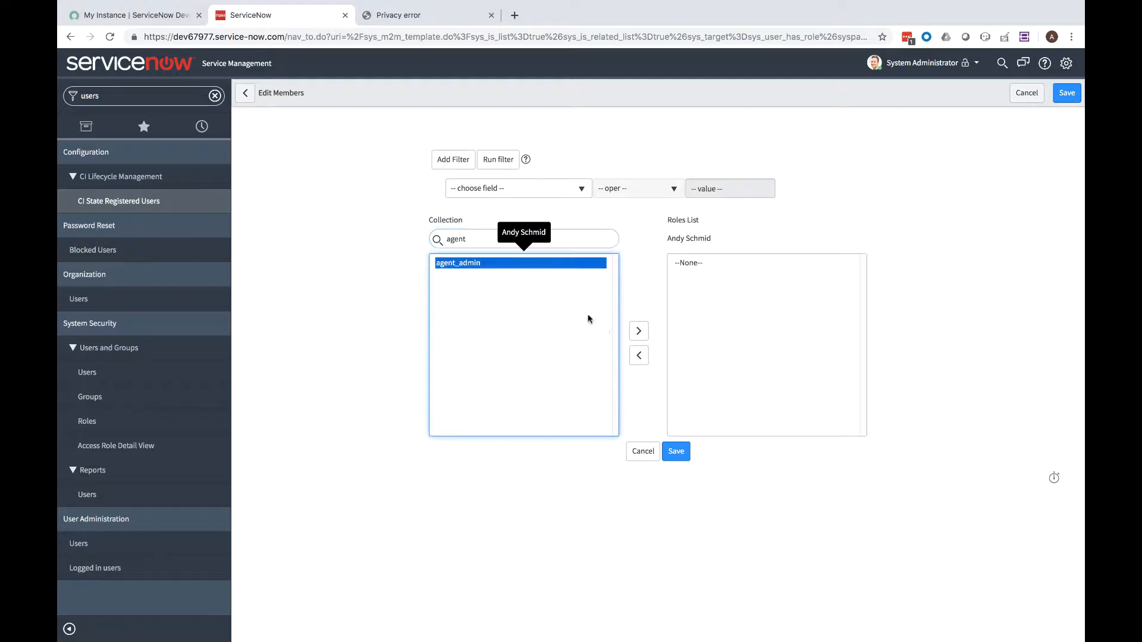
{"action": "left_click", "coordinate": [638, 331]}
{"action": "double_click", "coordinate": [529, 236]}
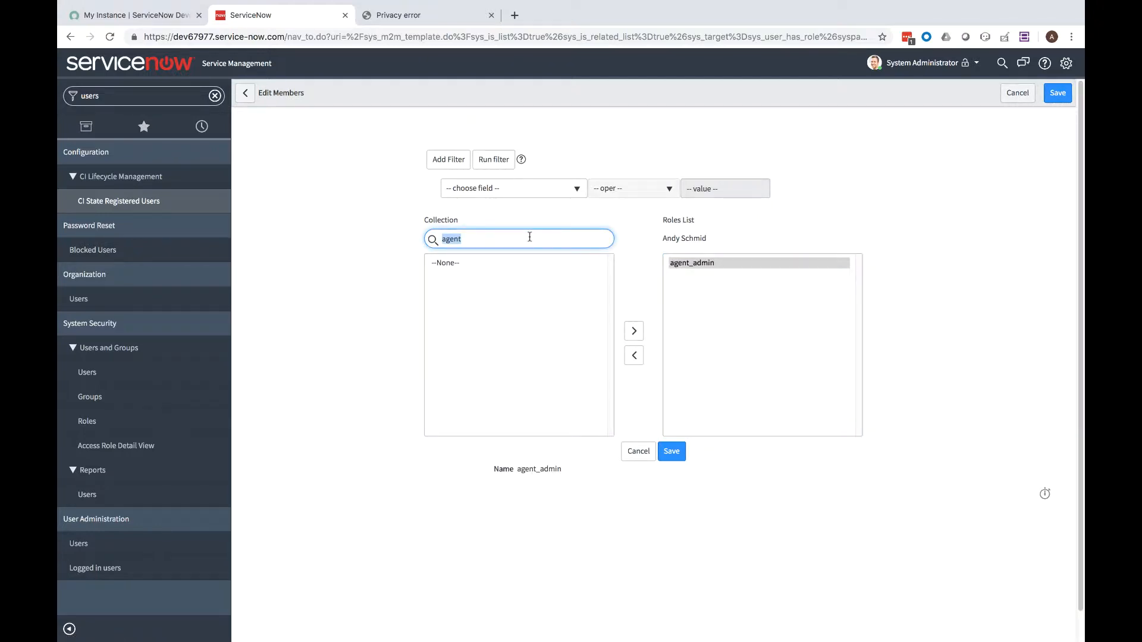
{"action": "type", "text": "workflow_"}
{"action": "left_click", "coordinate": [476, 263]}
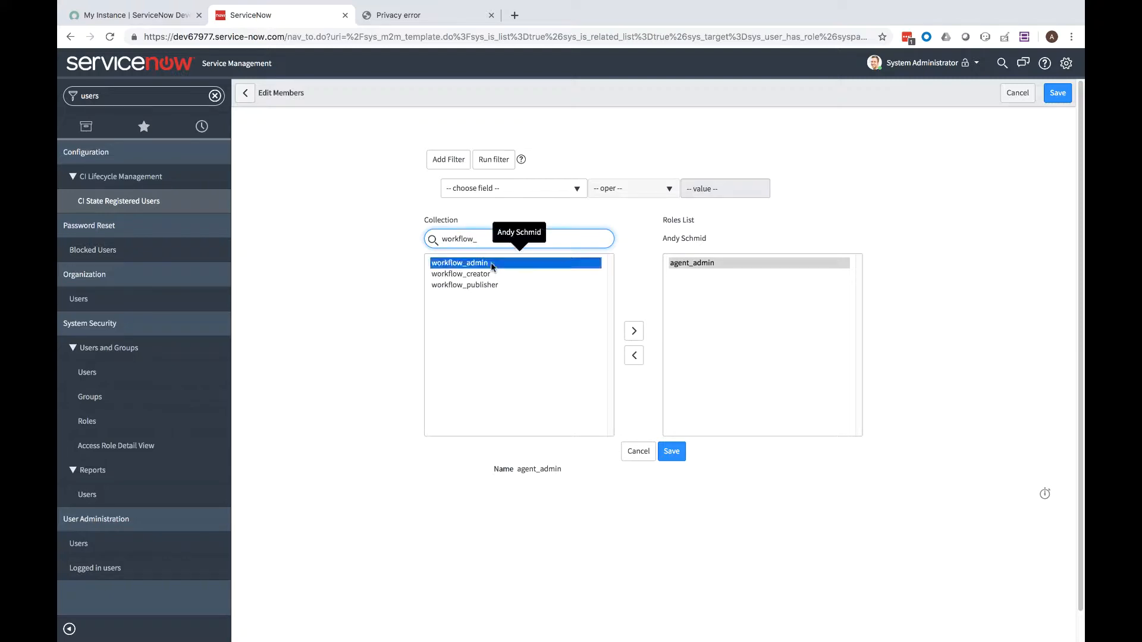
{"action": "left_click", "coordinate": [634, 331]}
Add the itil role and save the user's roles
{"action": "double_click", "coordinate": [519, 246]}
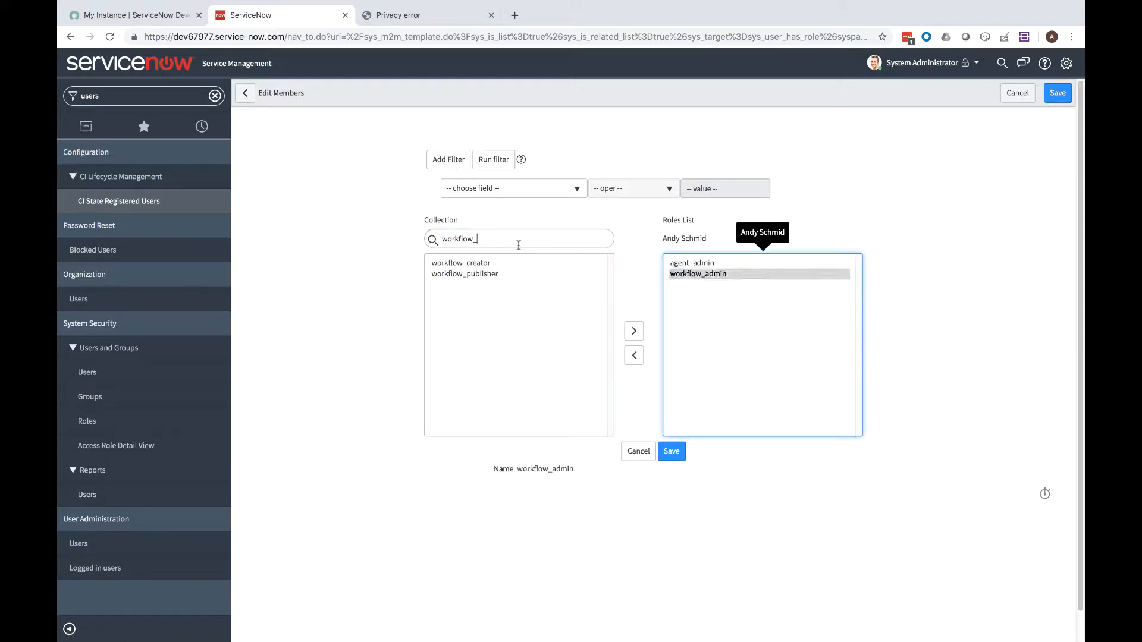
{"action": "type", "text": "itil"}
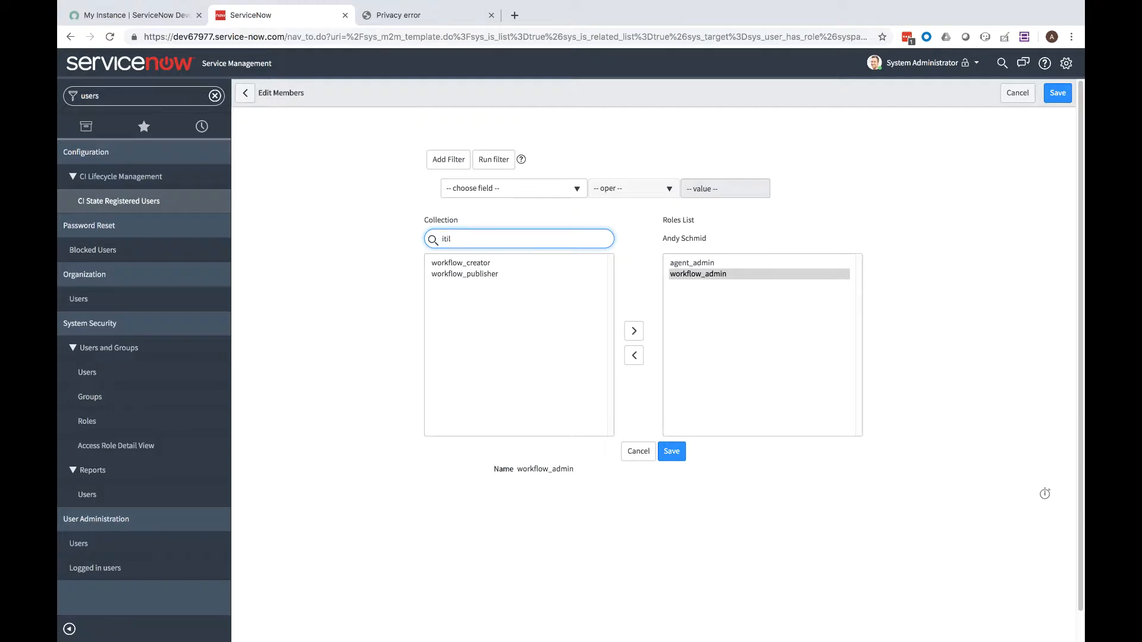
{"action": "left_click", "coordinate": [485, 263]}
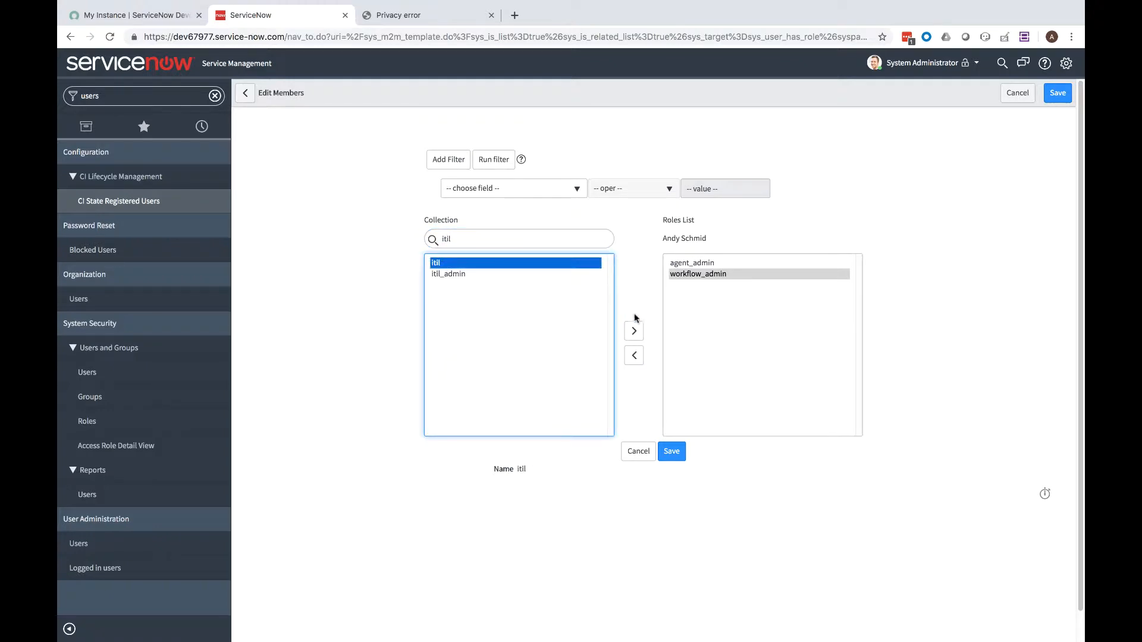
{"action": "left_click", "coordinate": [634, 332]}
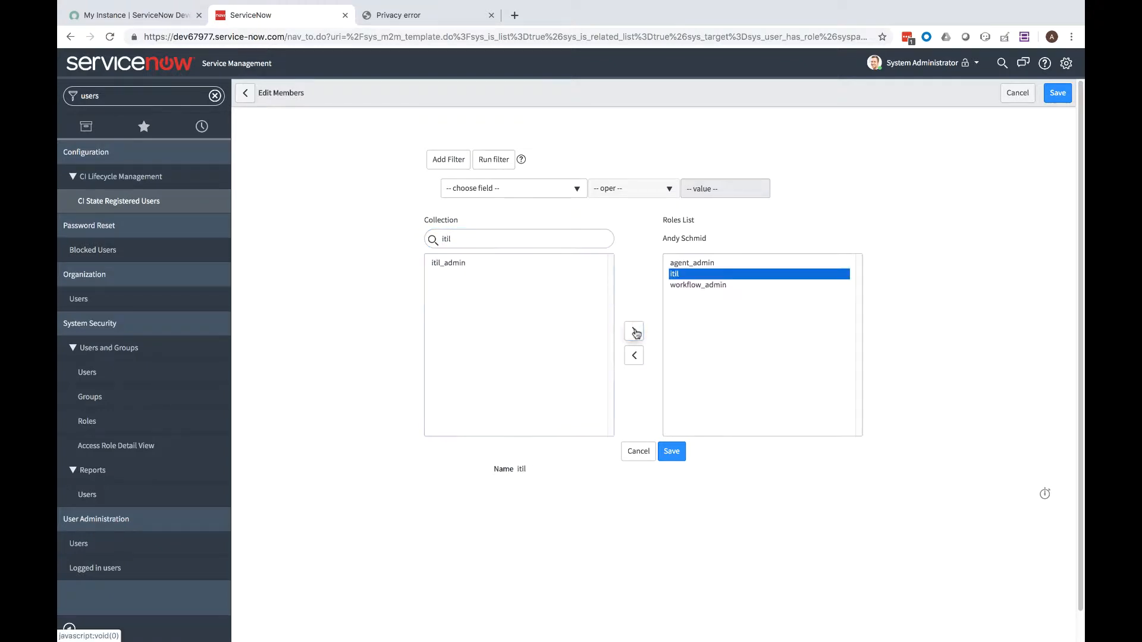
{"action": "left_click", "coordinate": [674, 455]}
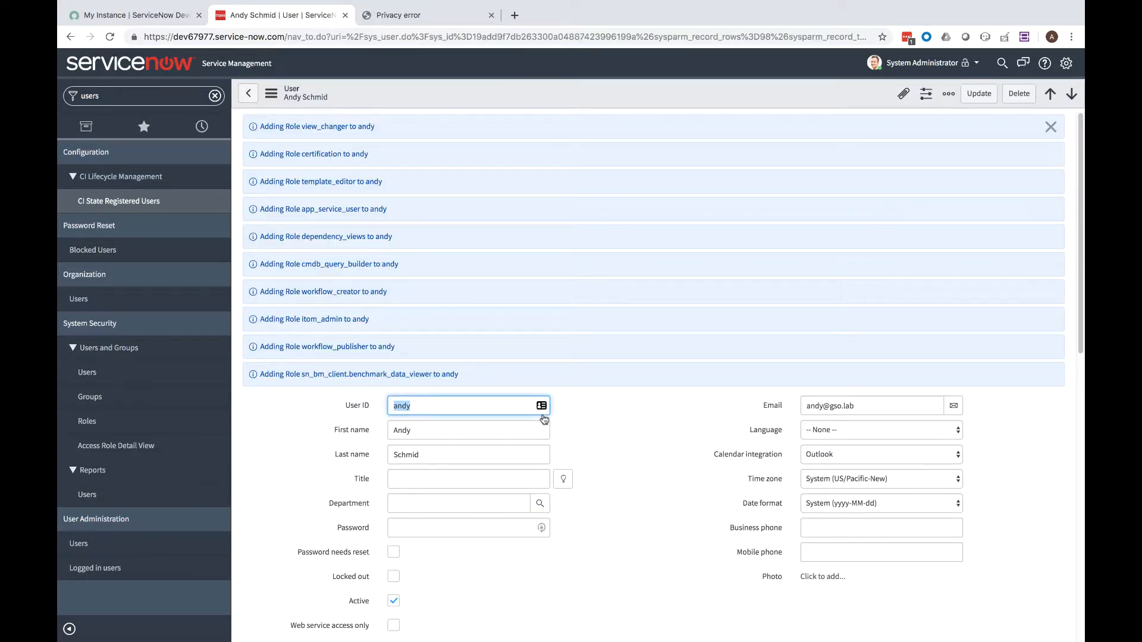
Filter the navigator for Nutanix and open Nutanix Calm Application Properties, then System Settings
{"action": "left_click", "coordinate": [214, 95]}
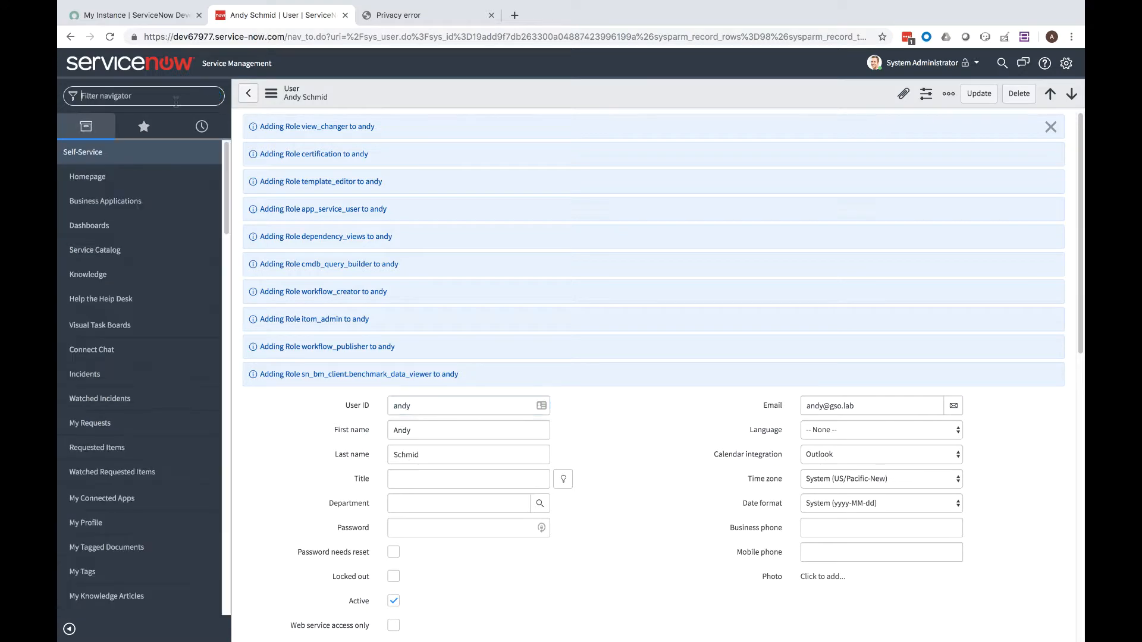
{"action": "type", "text": "Nutanix"}
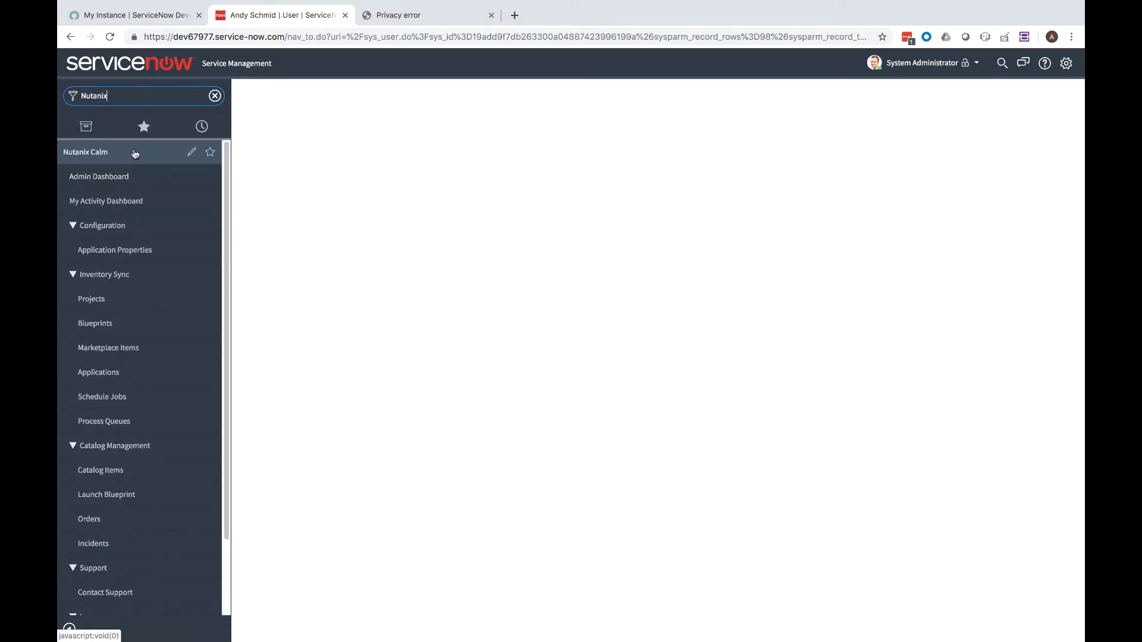
{"action": "left_click", "coordinate": [94, 249]}
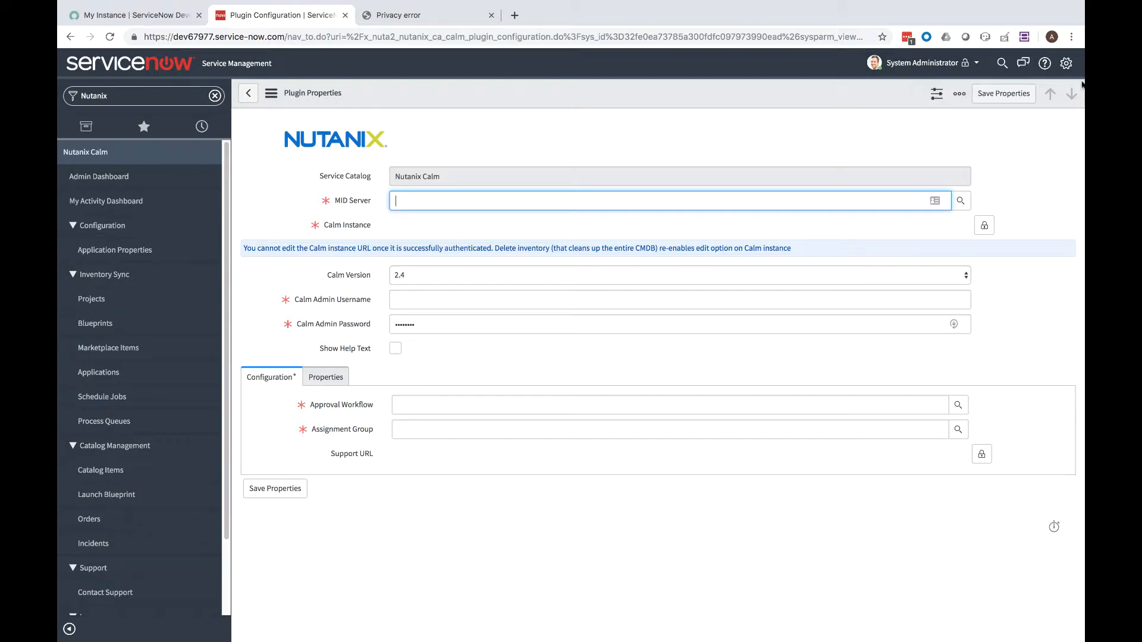
{"action": "left_click", "coordinate": [1068, 66]}
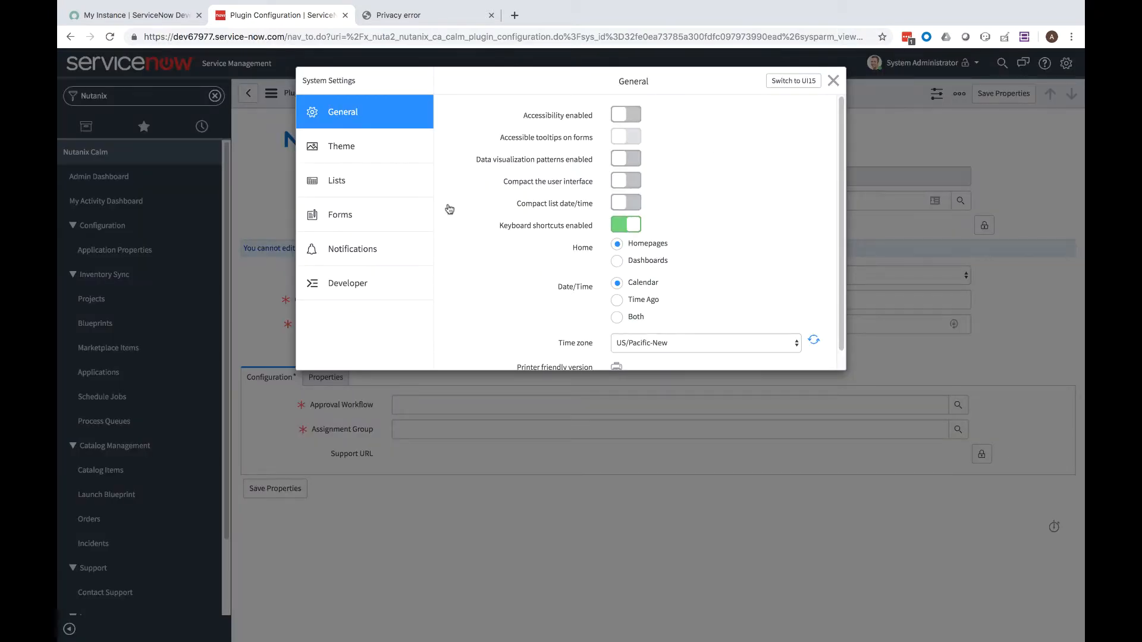
Switch the application scope from Global to Nutanix Calm and reload the page
{"action": "left_click", "coordinate": [367, 286]}
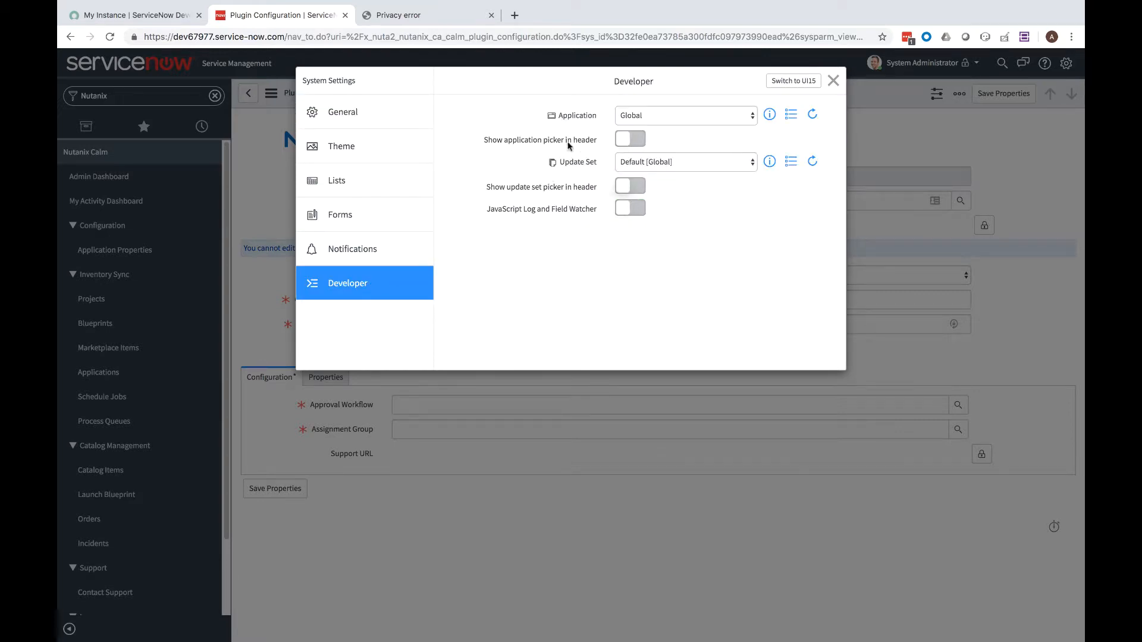
{"action": "left_click", "coordinate": [637, 141]}
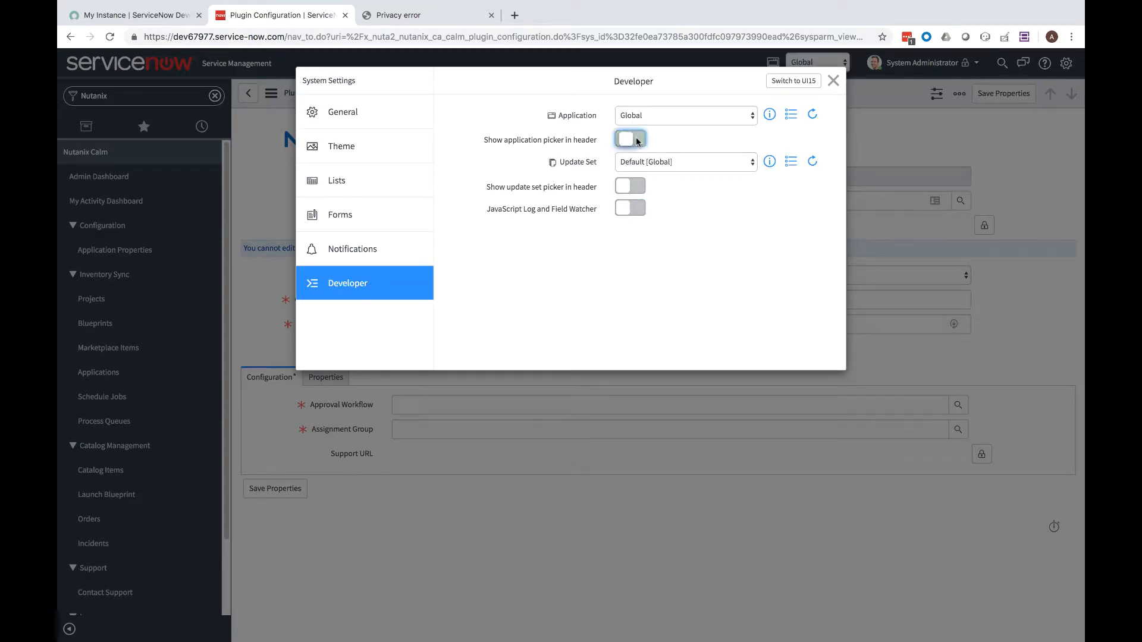
{"action": "left_click", "coordinate": [832, 81]}
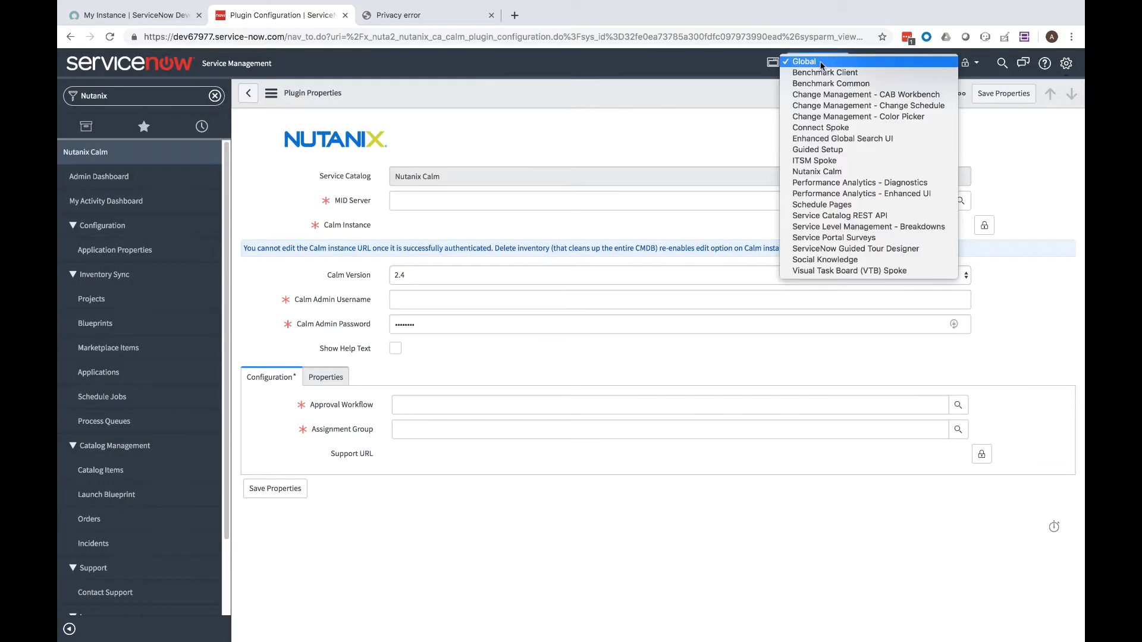
{"action": "left_click", "coordinate": [824, 173]}
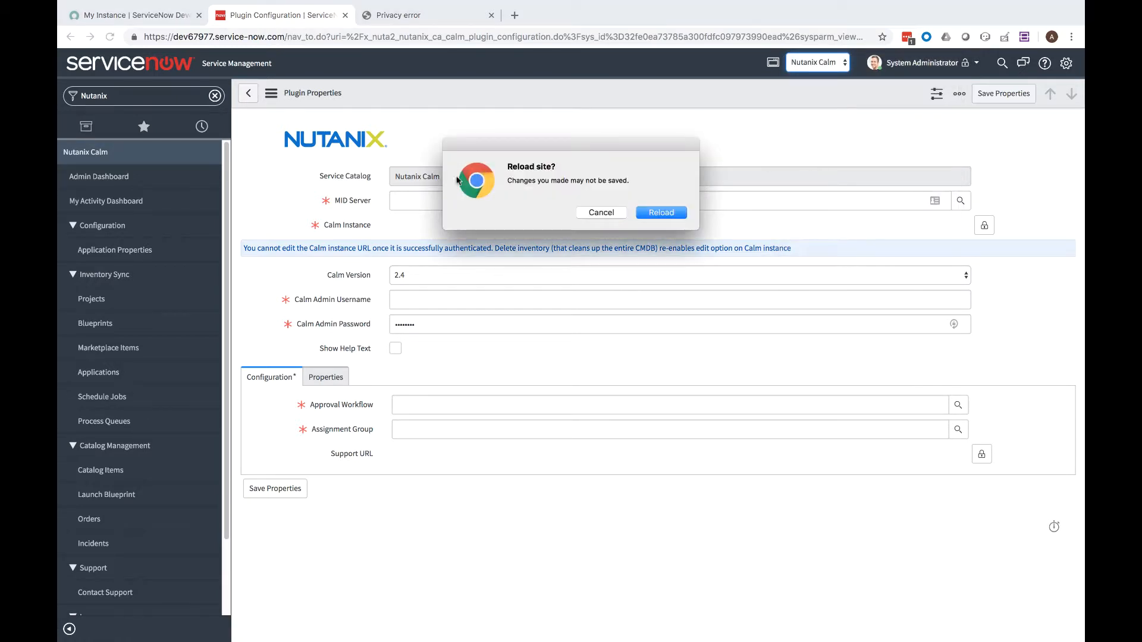
{"action": "left_click", "coordinate": [649, 212]}
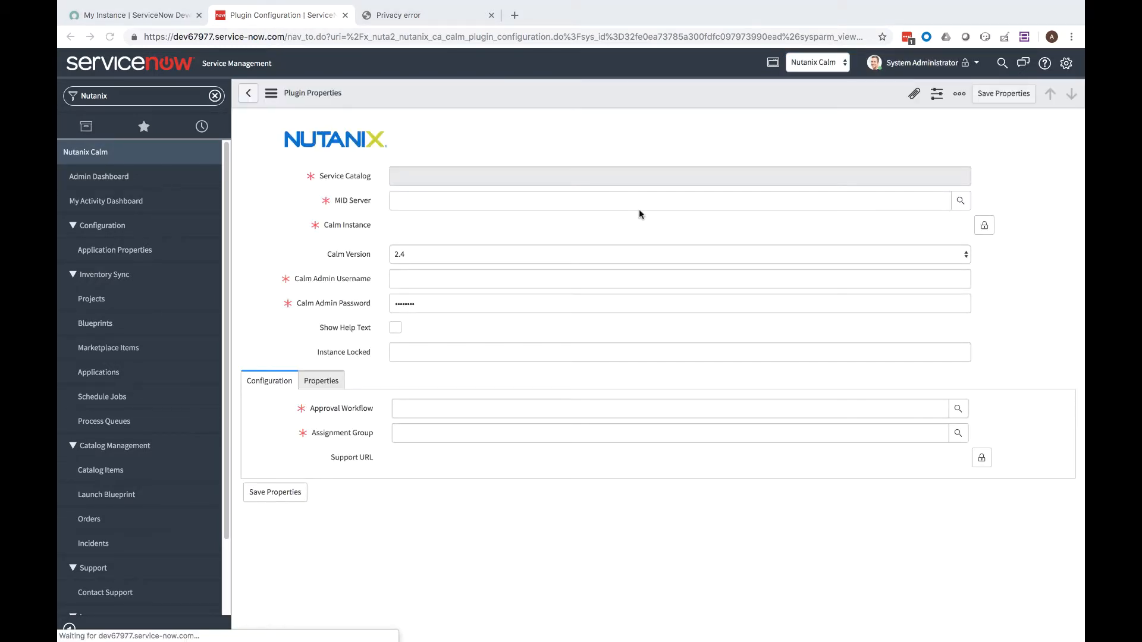
Set MID Server to midserver01 and Calm Version 2.6, then enter the Calm admin username and password
{"action": "left_click", "coordinate": [960, 202]}
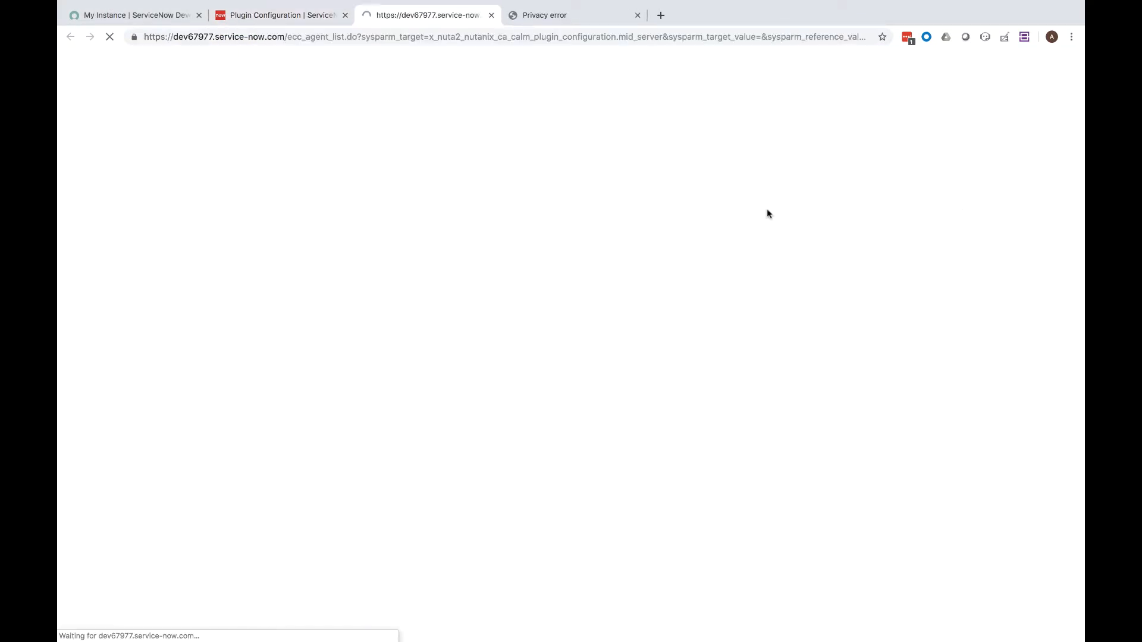
{"action": "left_click", "coordinate": [139, 136]}
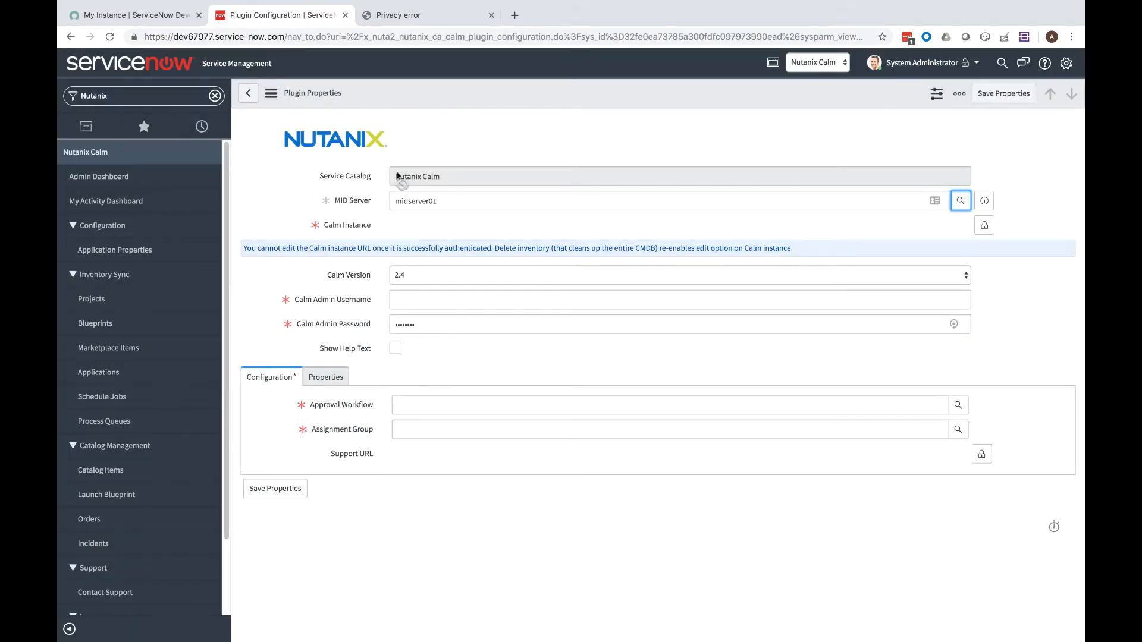
{"action": "left_click", "coordinate": [481, 274]}
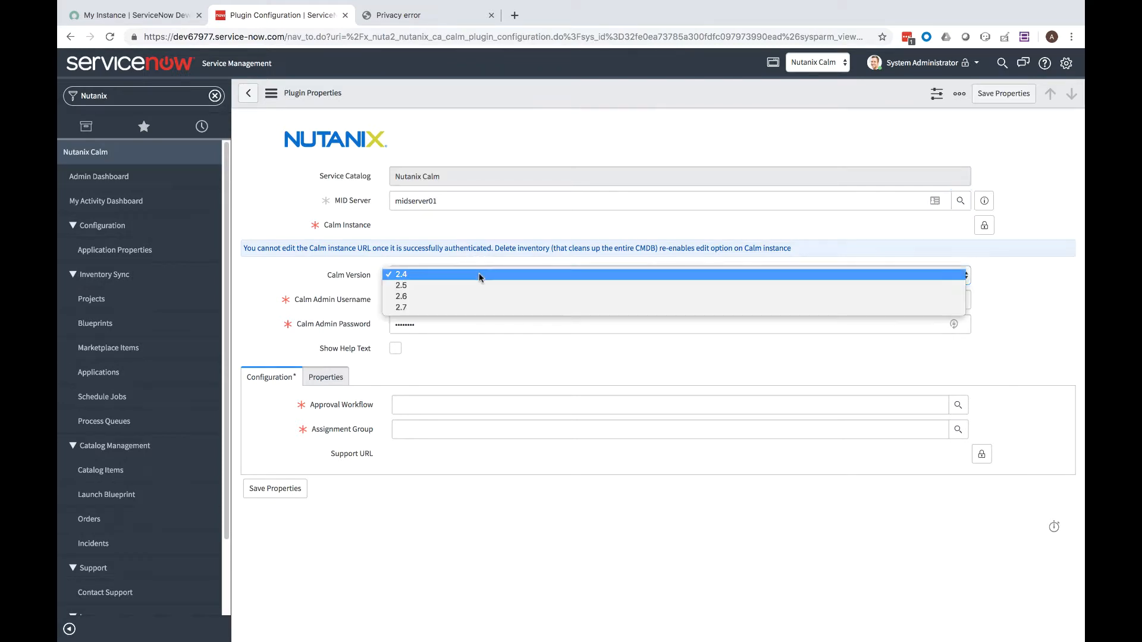
{"action": "left_click", "coordinate": [470, 299]}
{"action": "left_click", "coordinate": [470, 301]}
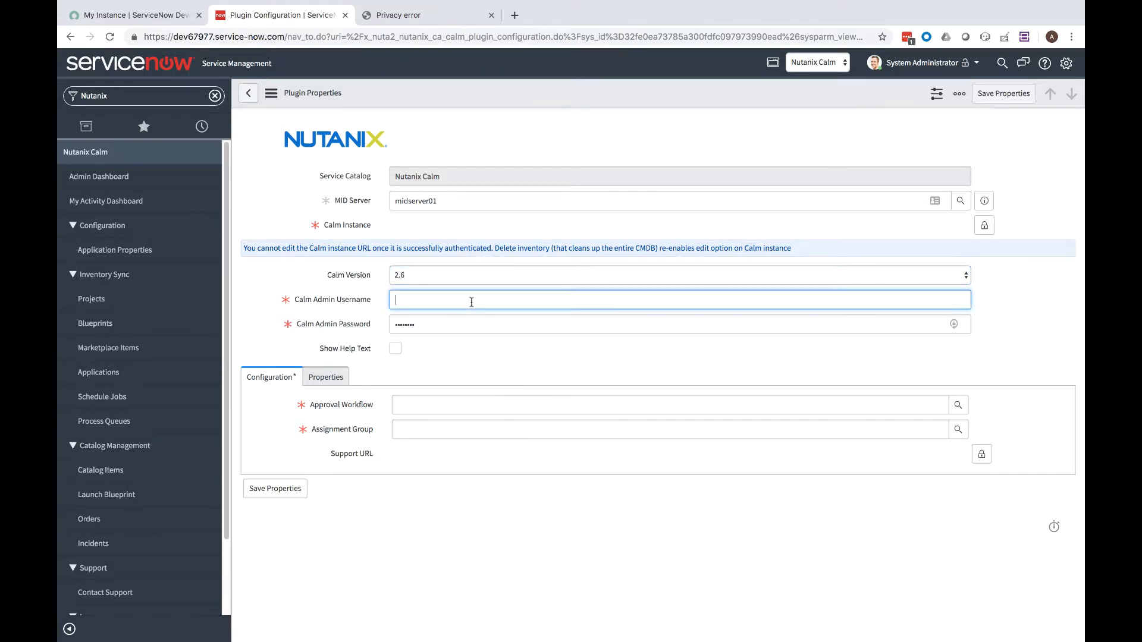
{"action": "type", "text": "admin"}
{"action": "key", "text": "Tab"}
{"action": "type", "text": "••••"}
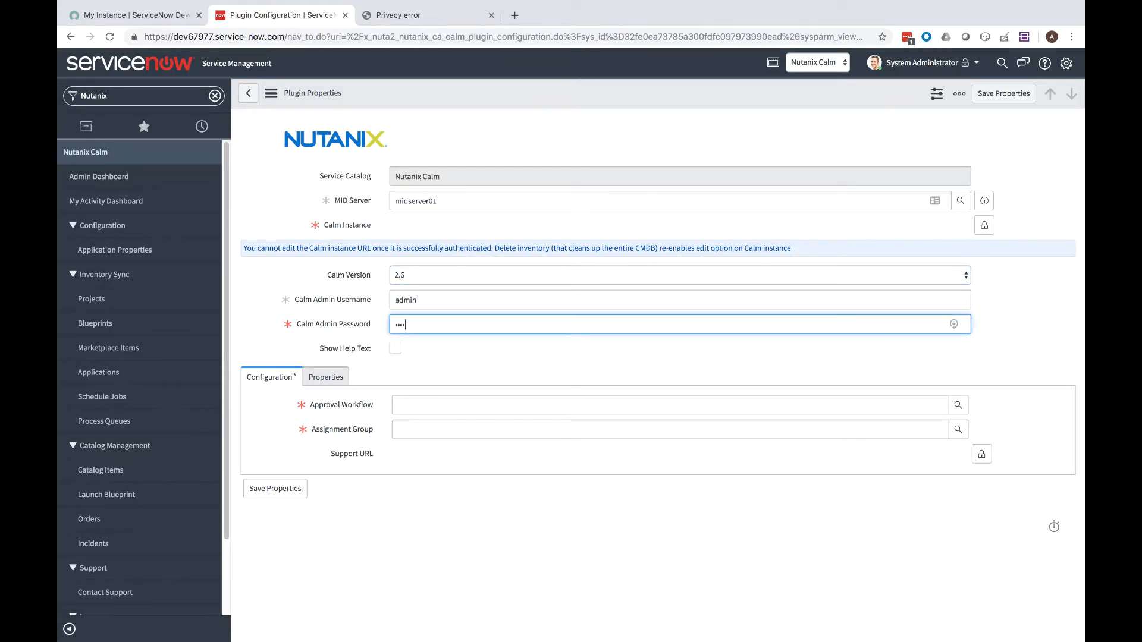
{"action": "type", "text": "•"}
Set the Approval Workflow to Nutanix - Auto Approve
{"action": "left_click", "coordinate": [958, 405]}
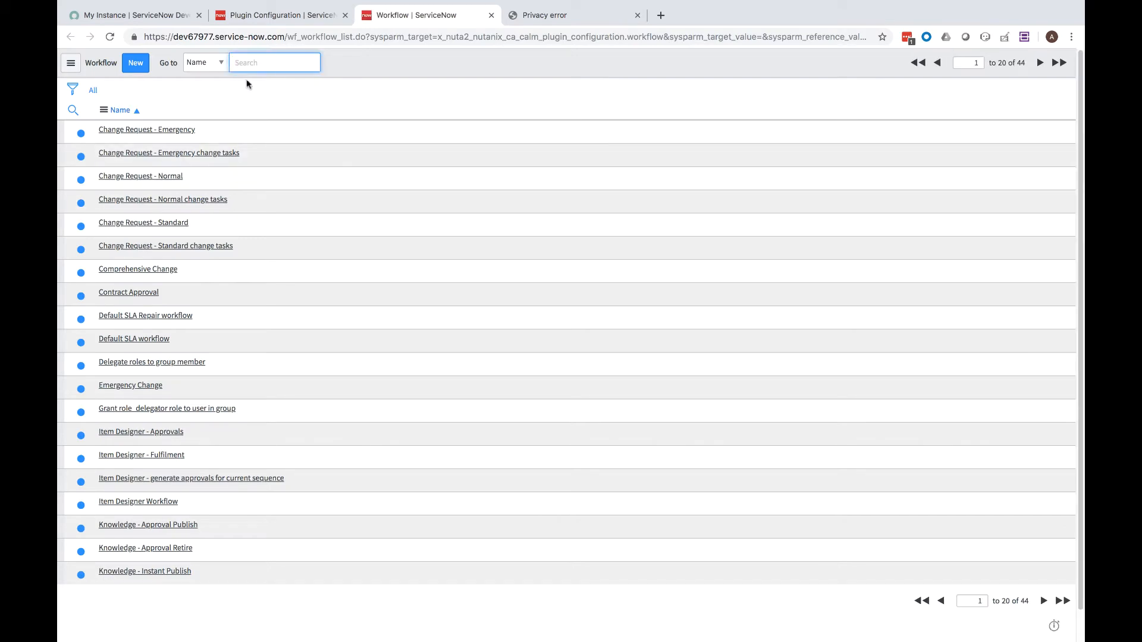
{"action": "type", "text": "nutanix"}
{"action": "key", "text": "Return"}
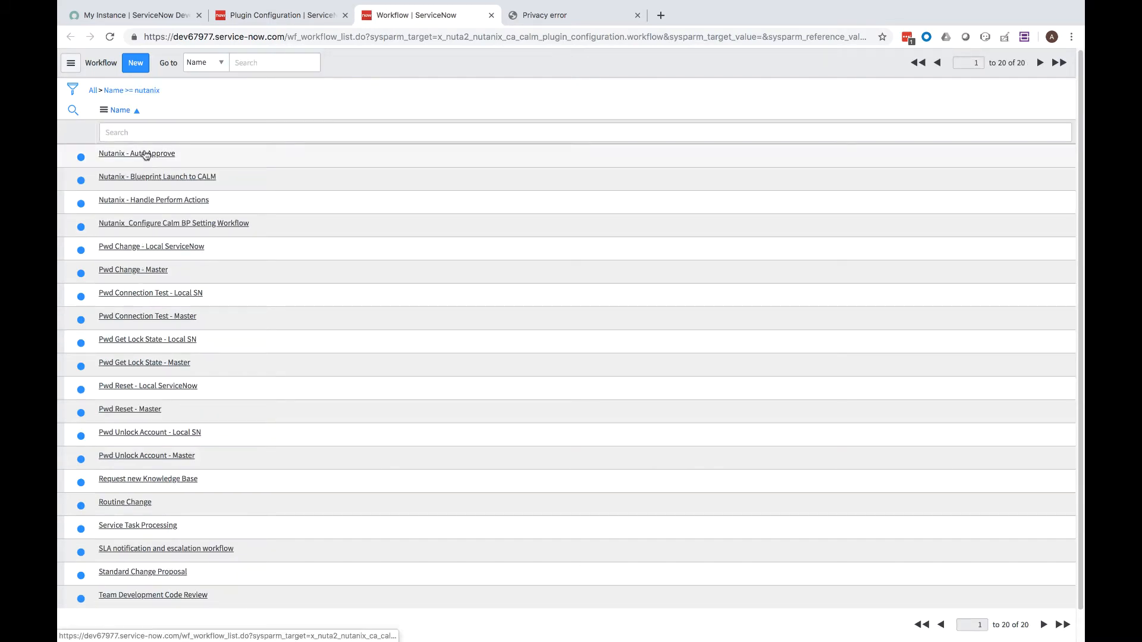
{"action": "left_click", "coordinate": [142, 153]}
Set the Assignment Group to Domain Admins
{"action": "left_click", "coordinate": [958, 430]}
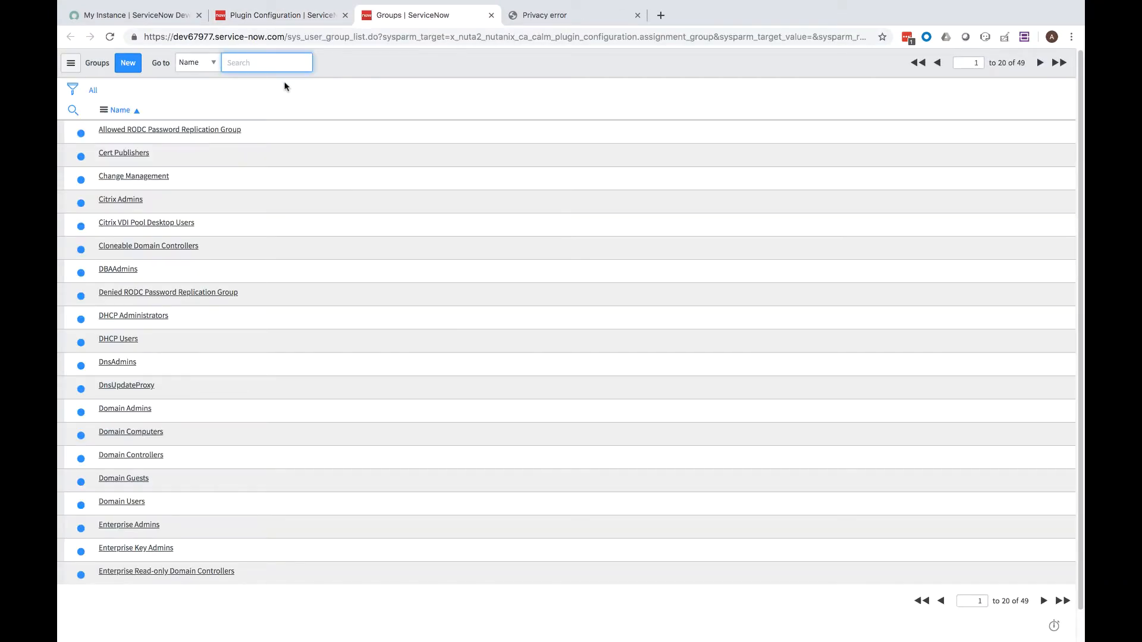
{"action": "type", "text": "cab"}
{"action": "key", "text": "Return"}
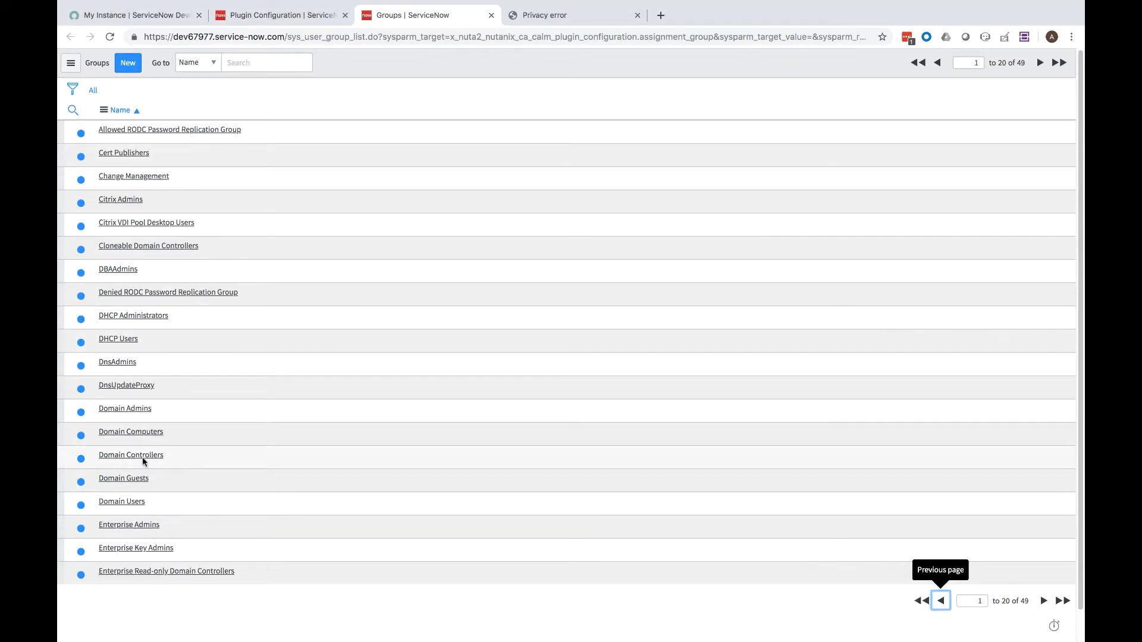
{"action": "left_click", "coordinate": [126, 409]}
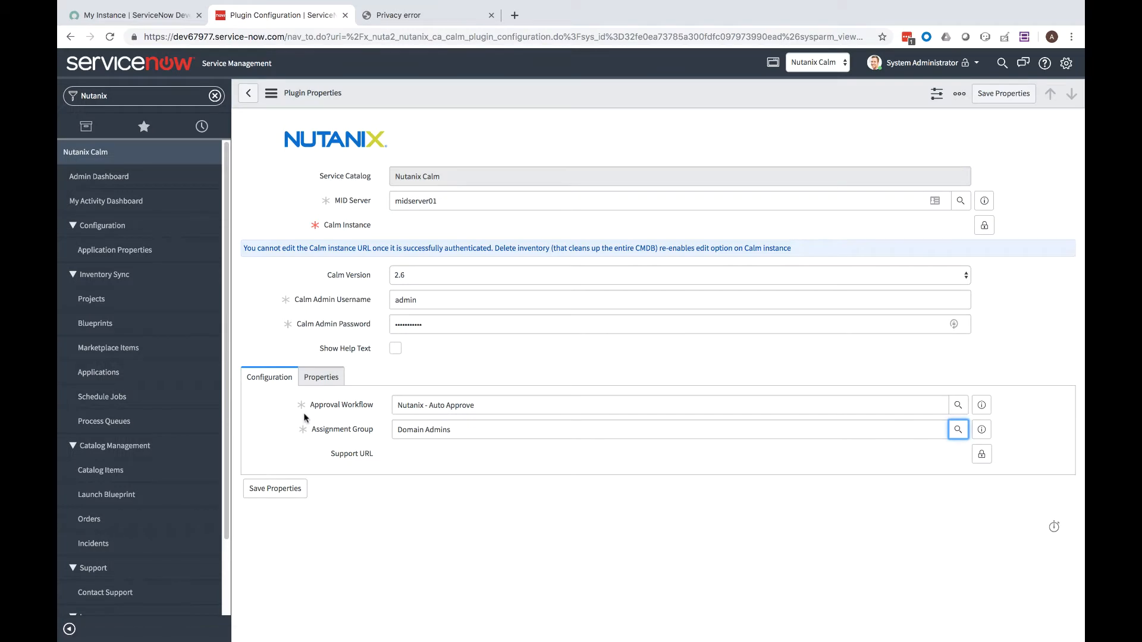
{"action": "left_click", "coordinate": [985, 226]}
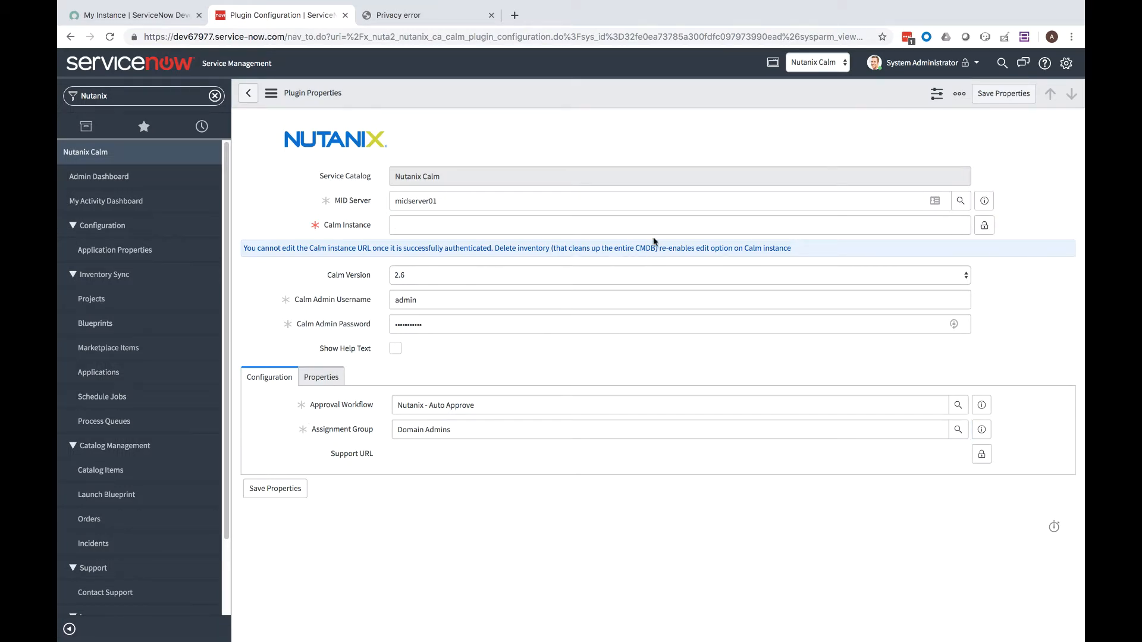
{"action": "left_click", "coordinate": [671, 227]}
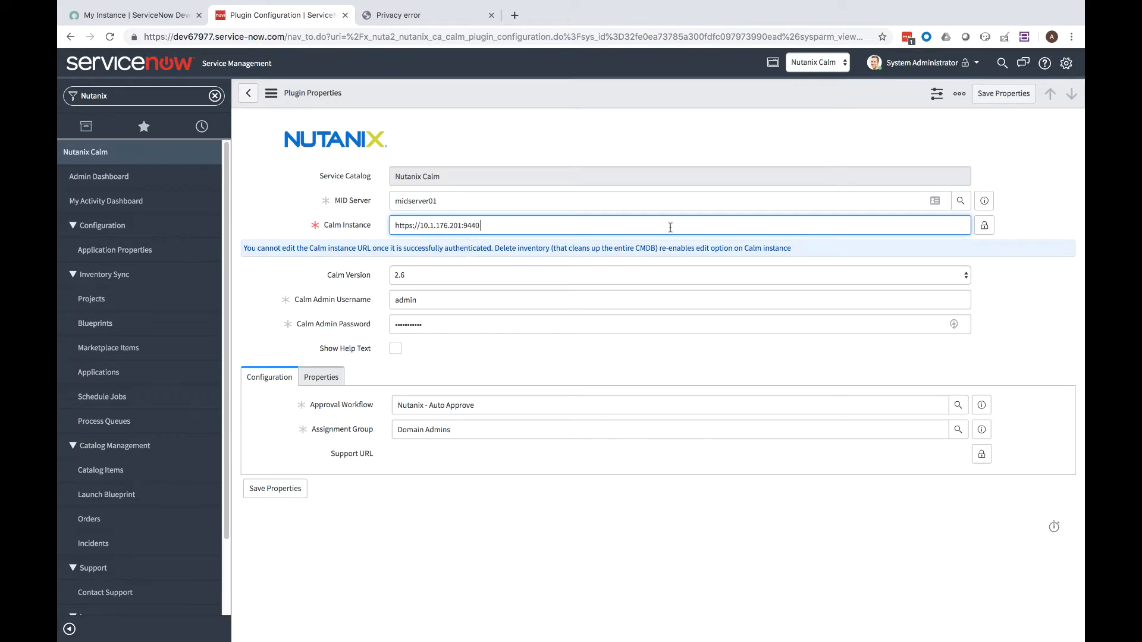
{"action": "left_click", "coordinate": [321, 379]}
{"action": "left_click", "coordinate": [278, 441]}
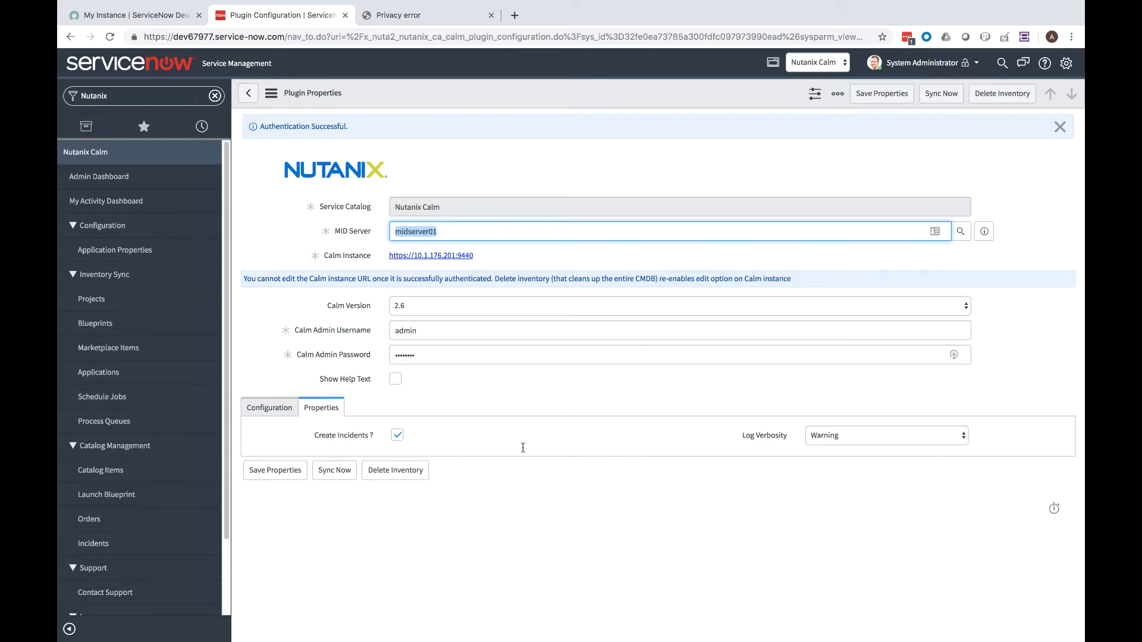
Switch the application scope to Global and trigger Sync Now for the Calm inventory
{"action": "left_click", "coordinate": [810, 62]}
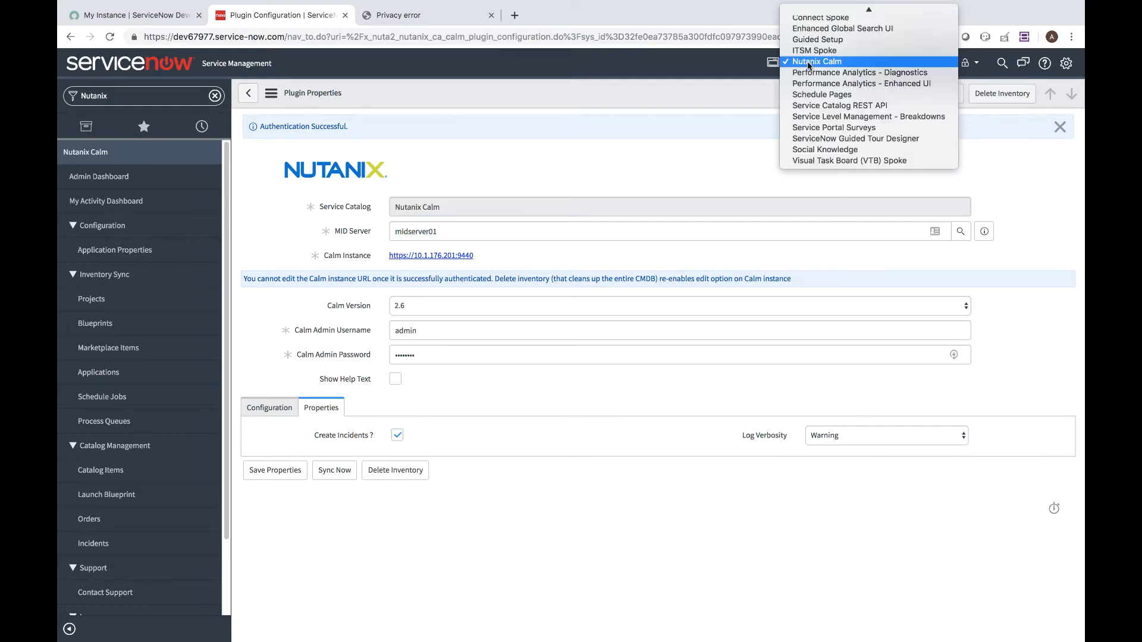
{"action": "scroll", "coordinate": [808, 49], "scroll_direction": "up", "scroll_amount": 3}
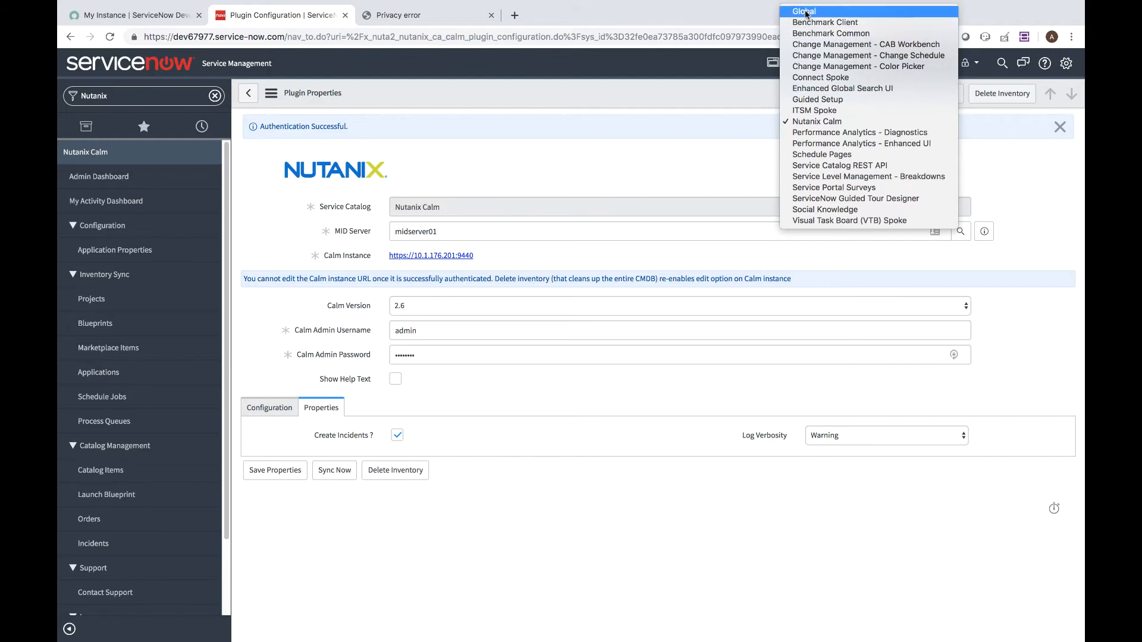
{"action": "left_click", "coordinate": [805, 11]}
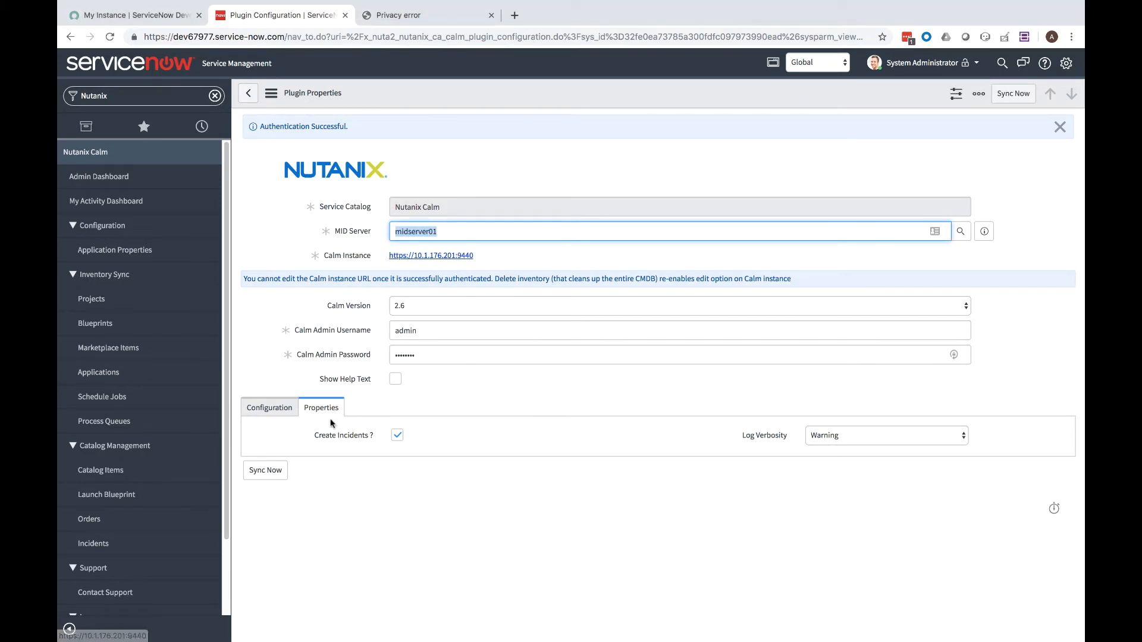
{"action": "left_click", "coordinate": [282, 470]}
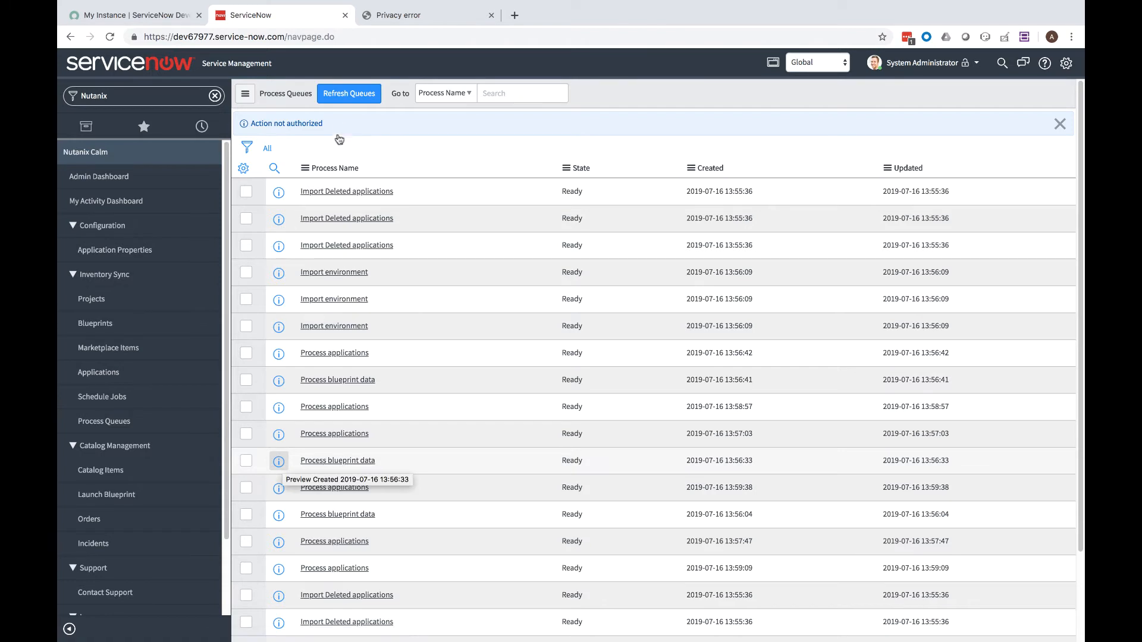
Refresh the process queues and filter the navigator by 'nutanix'
{"action": "left_click", "coordinate": [341, 95]}
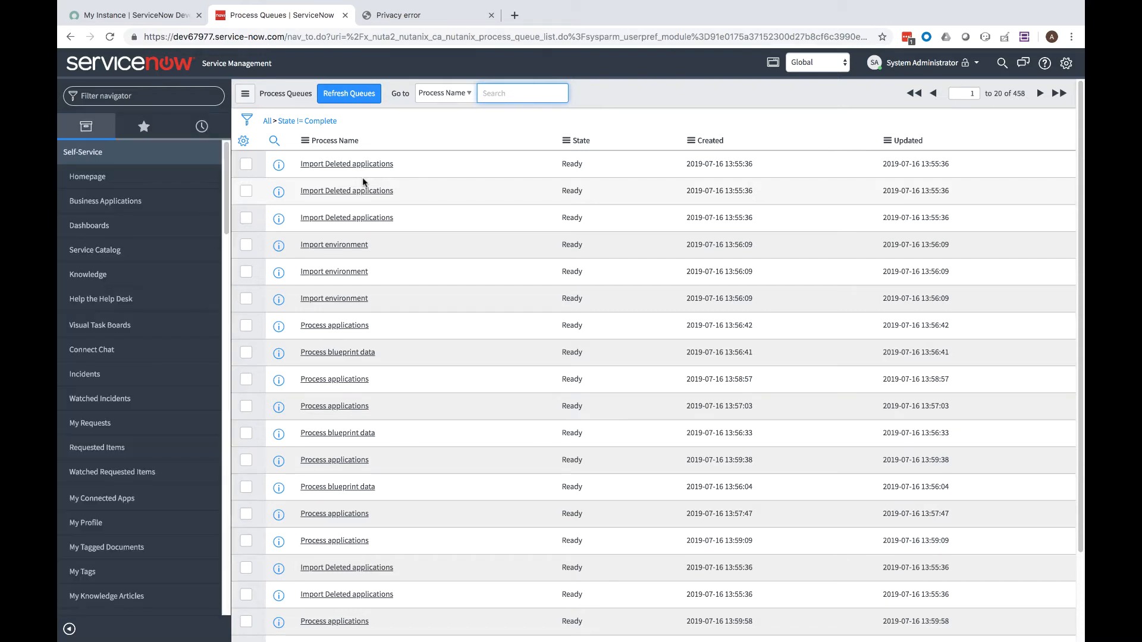
{"action": "left_click", "coordinate": [177, 105]}
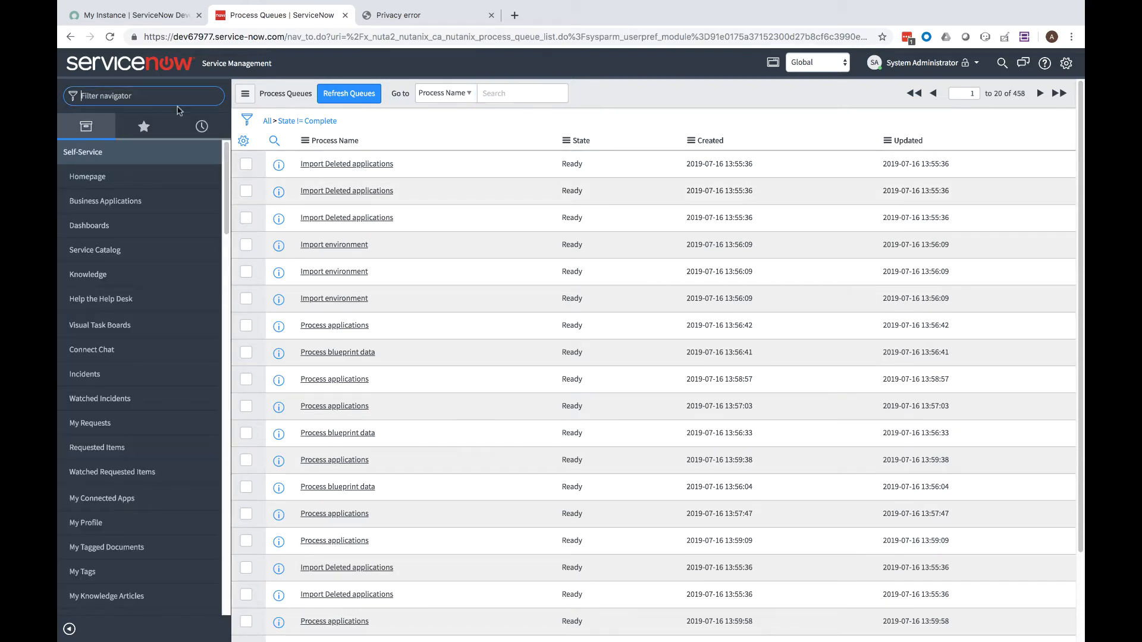
{"action": "type", "text": "nutanix"}
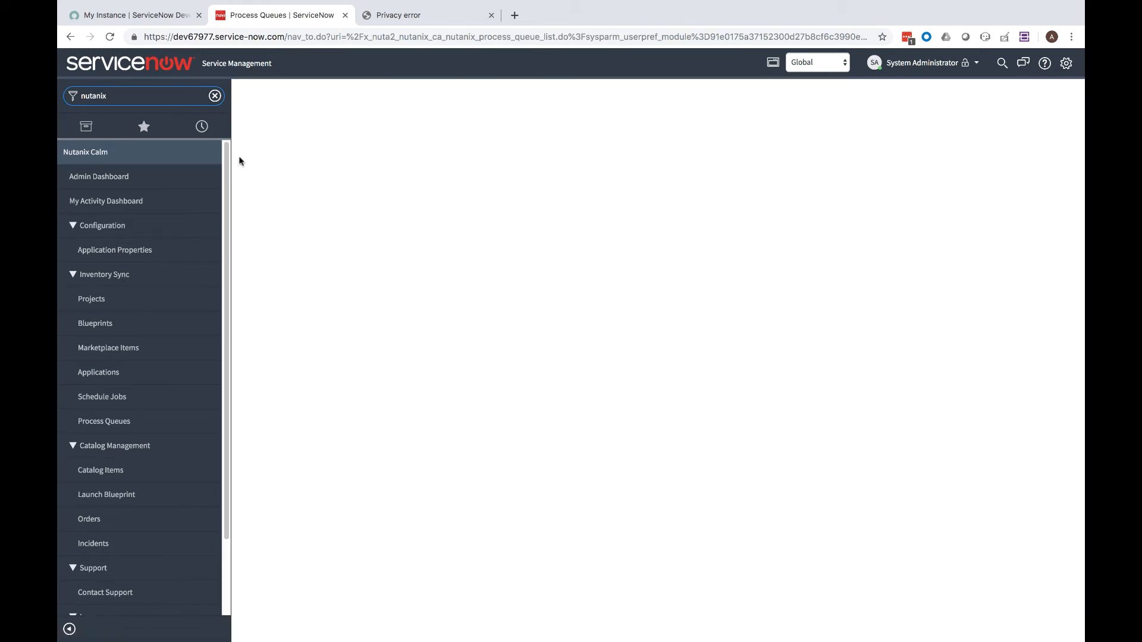
Review the 29 synced projects and the blueprints, then start a new Nutanix catalog item
{"action": "left_click", "coordinate": [134, 301]}
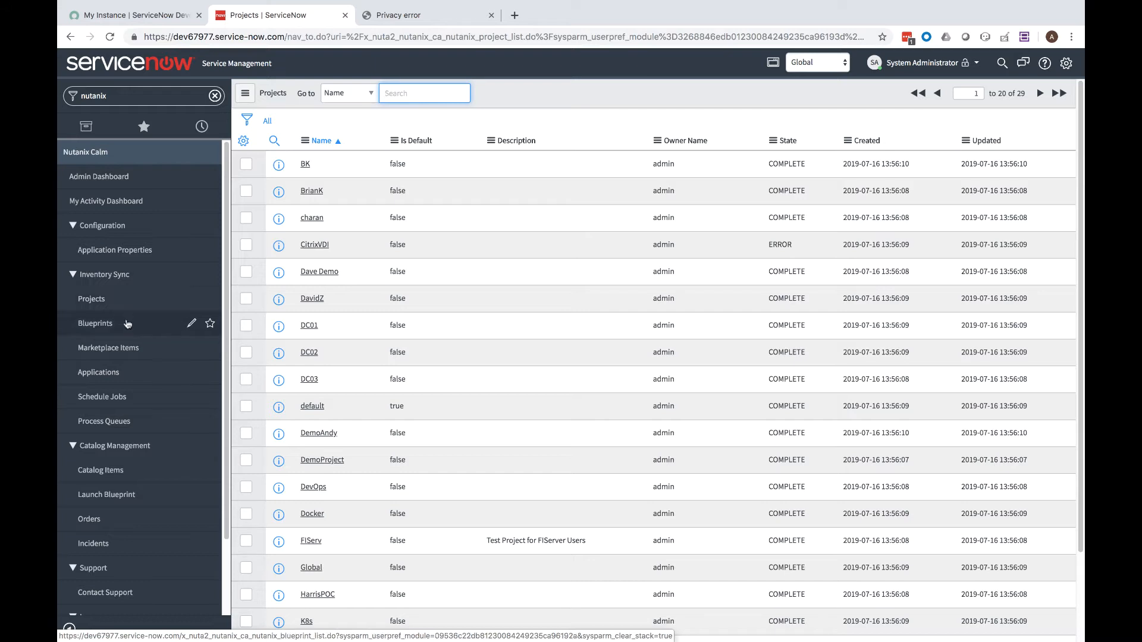
{"action": "left_click", "coordinate": [128, 324]}
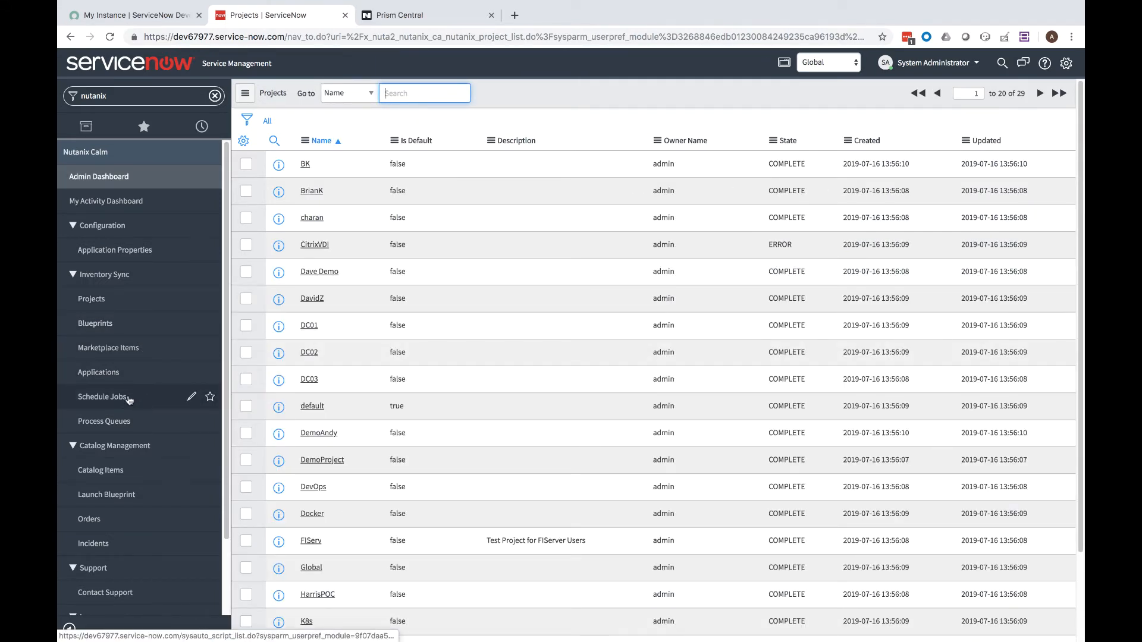
{"action": "left_click", "coordinate": [112, 475]}
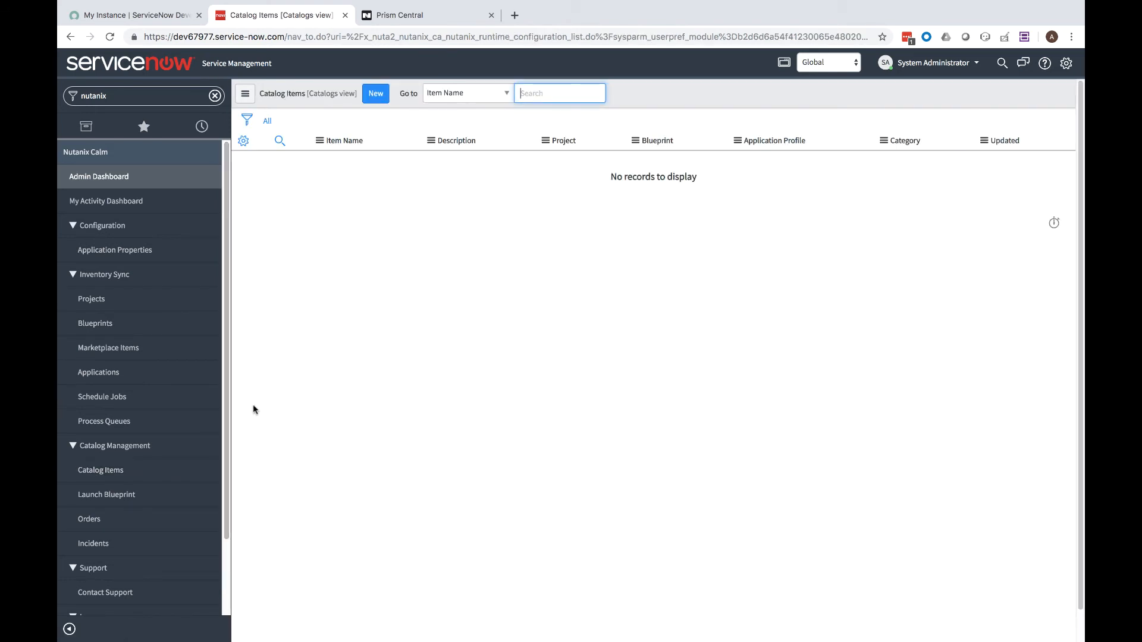
{"action": "left_click", "coordinate": [374, 96]}
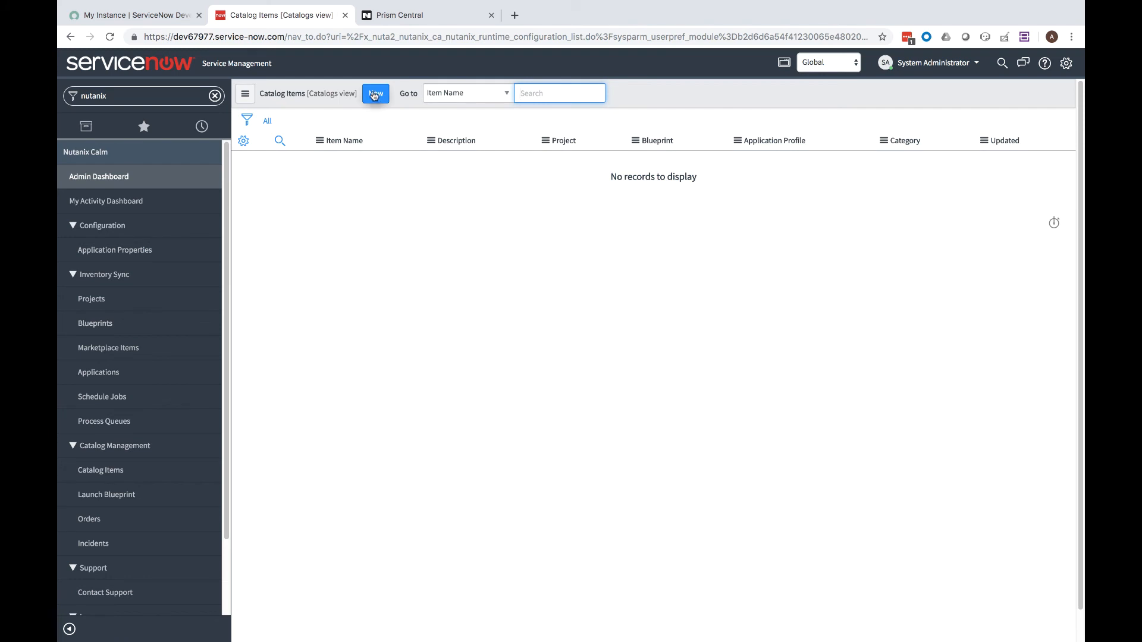